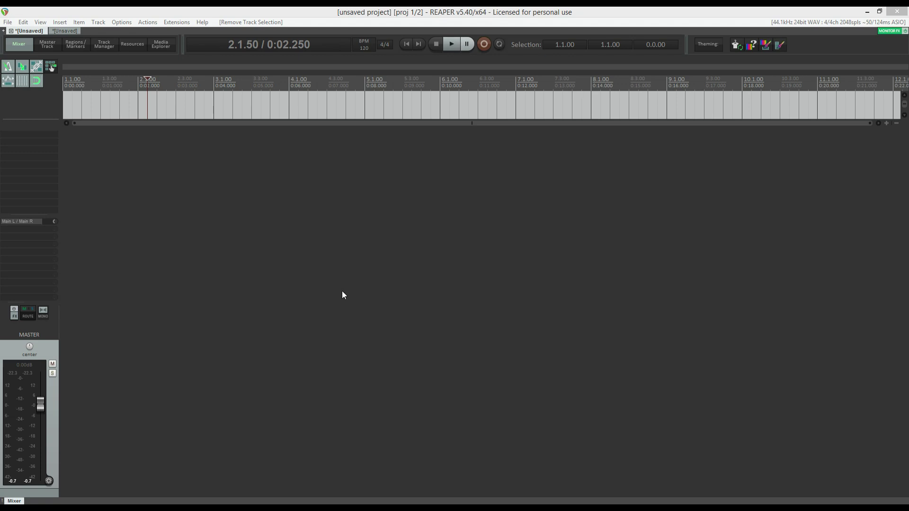
Find the Radial Menu package in the ReaPack package browser by filtering for "radial", check its install options, and close the browser
left_click(181, 24)
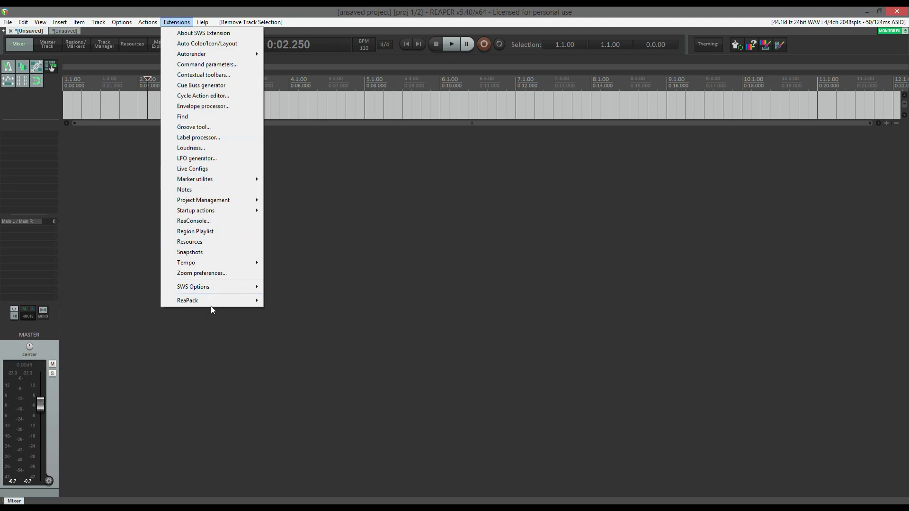
mouse_move(211, 305)
left_click(282, 313)
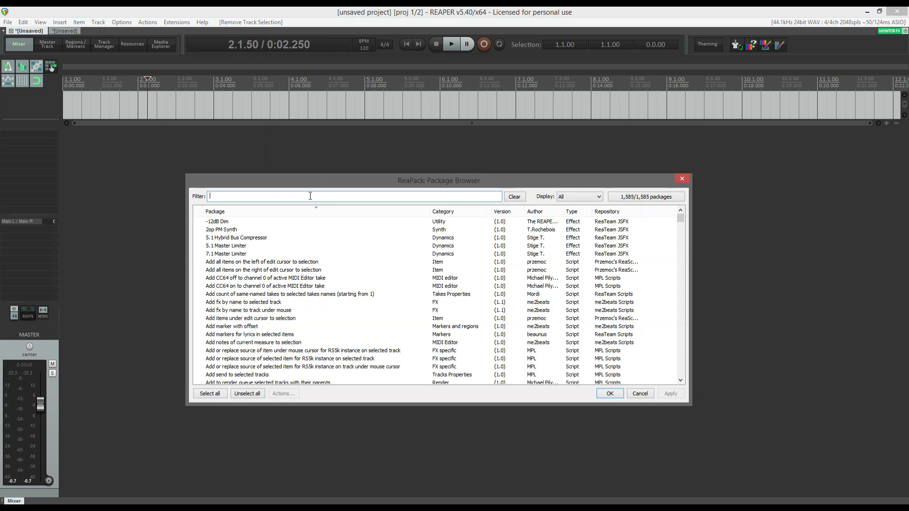
type("radial")
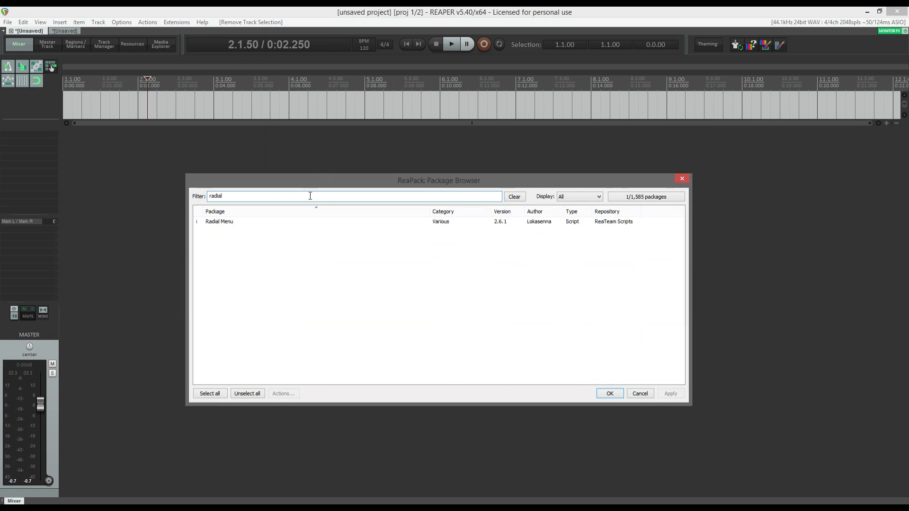
right_click(219, 221)
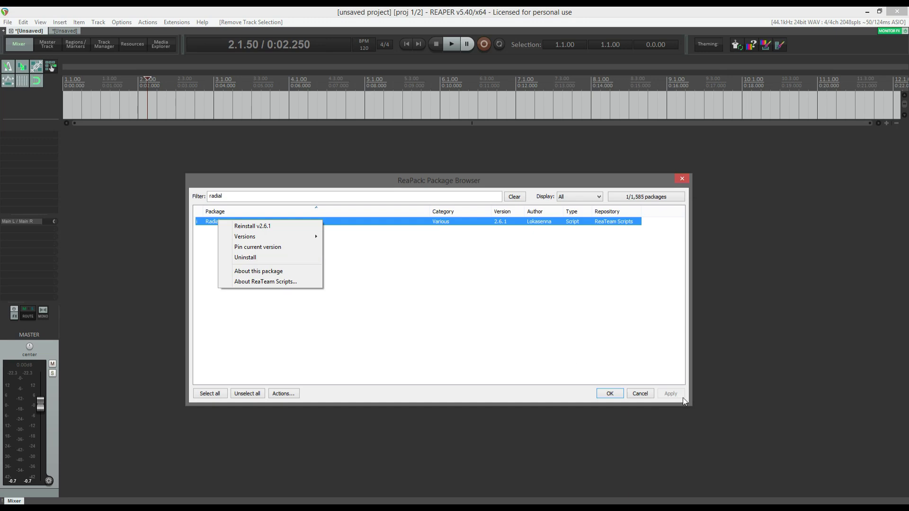
left_click(682, 178)
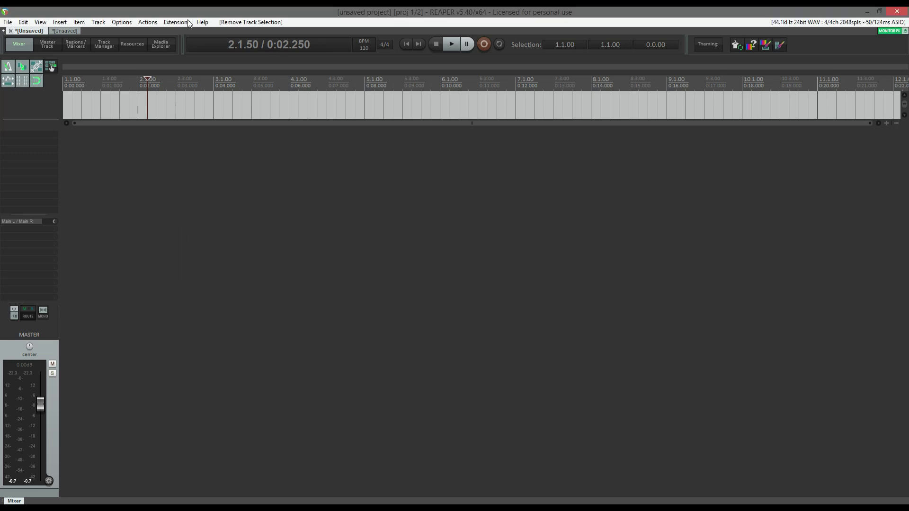
Filter the action list for "radial" and check the shortcuts assigned to the Radial Menu and Radial Menu Setup scripts
left_click(156, 22)
left_click(155, 33)
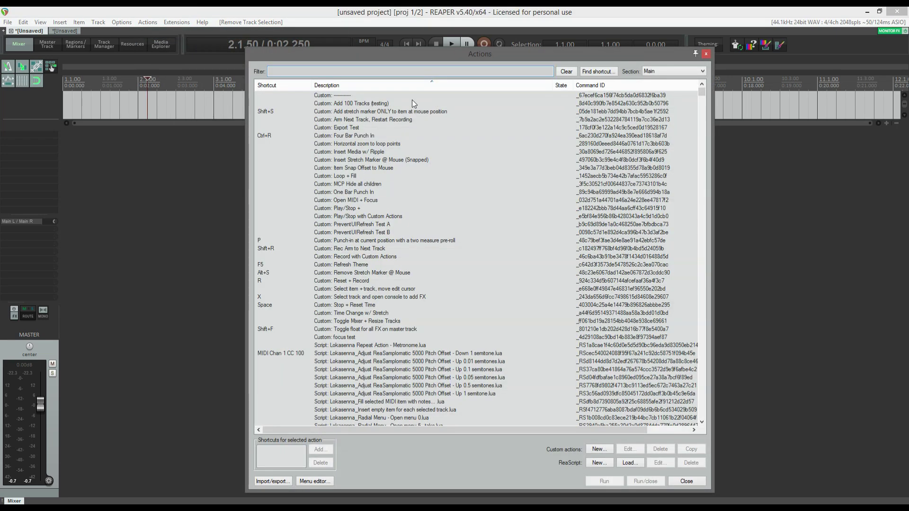
type("radial")
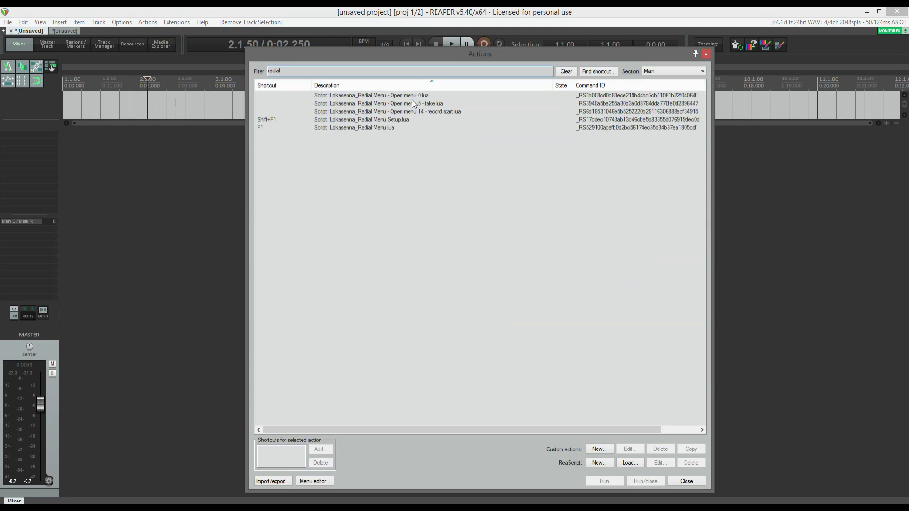
left_click(381, 129)
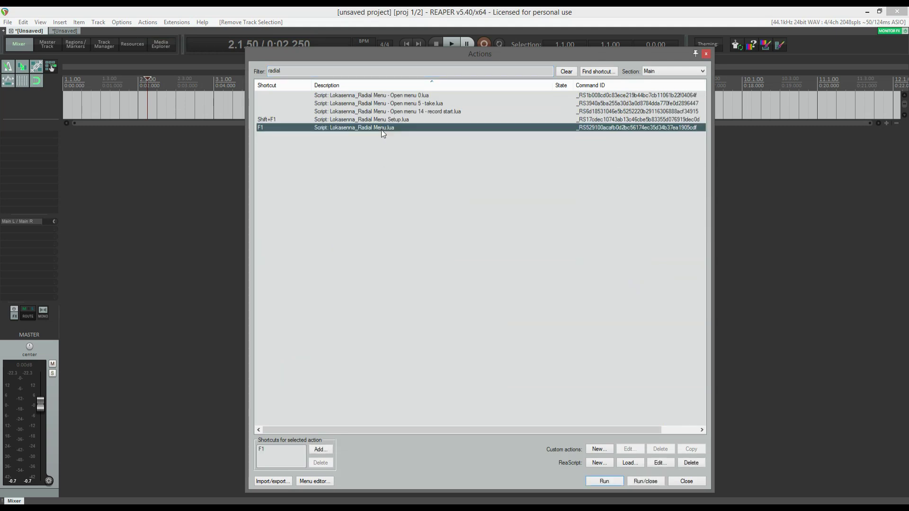
left_click(341, 122)
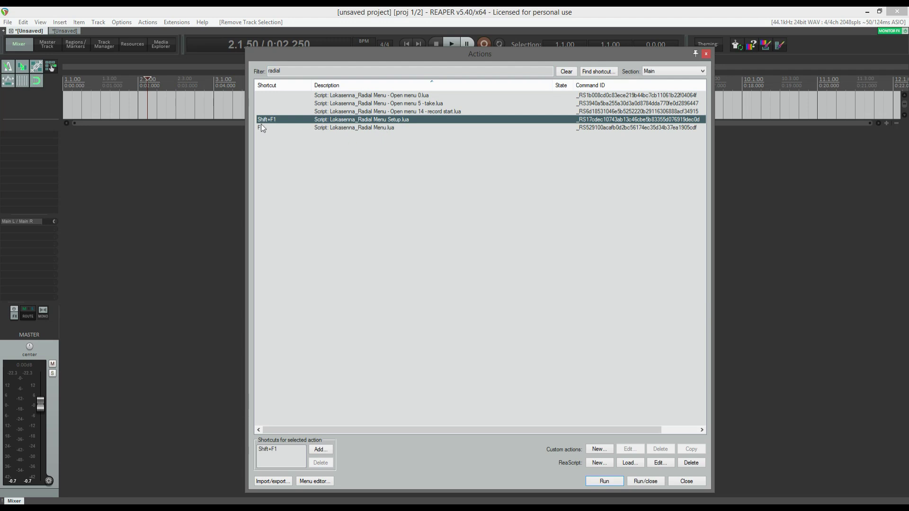
left_click(317, 128)
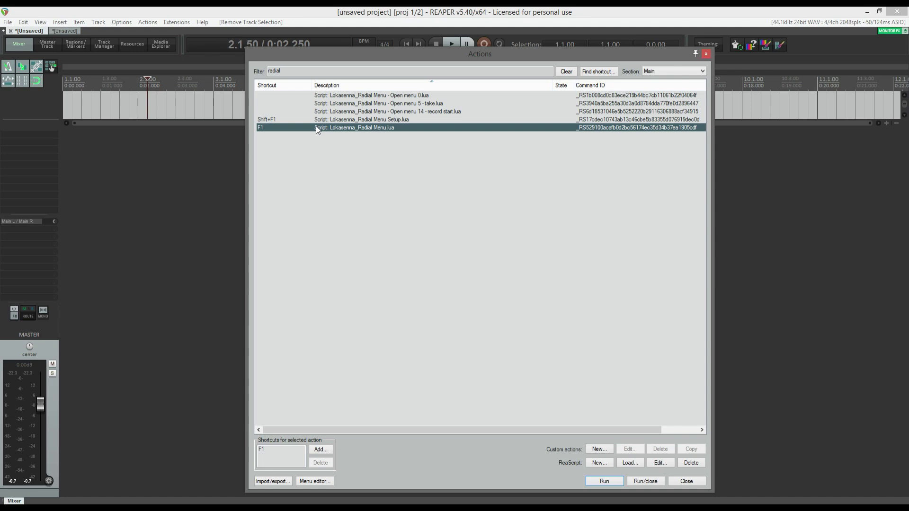
left_click(705, 54)
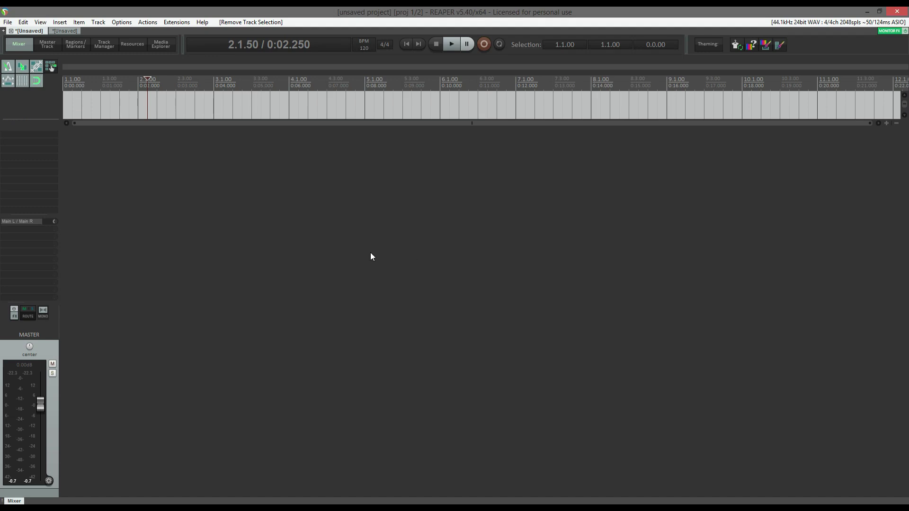
Insert two new tracks using the Track submenu of the radial menu
key("q")
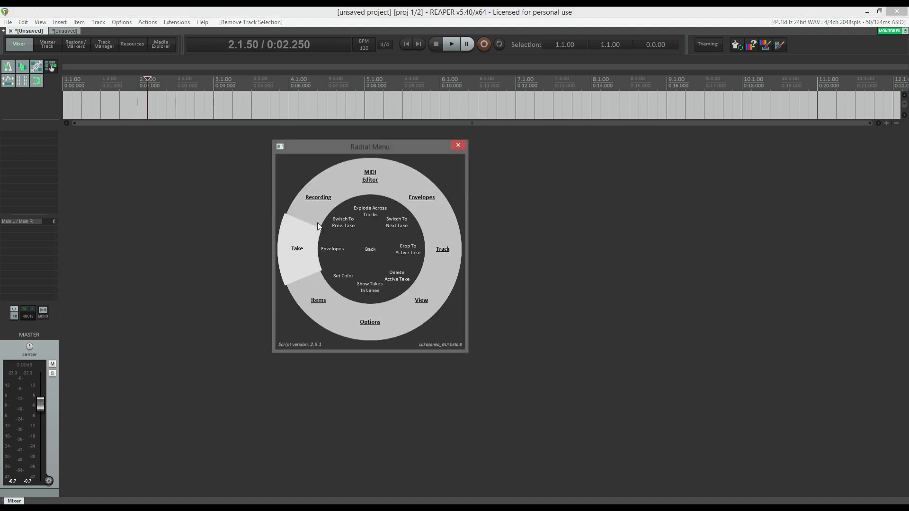
key("Escape")
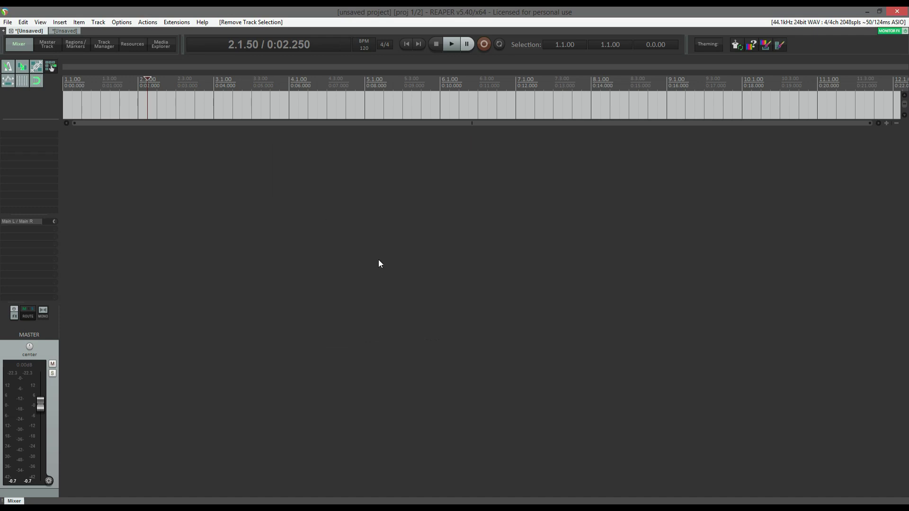
key("q")
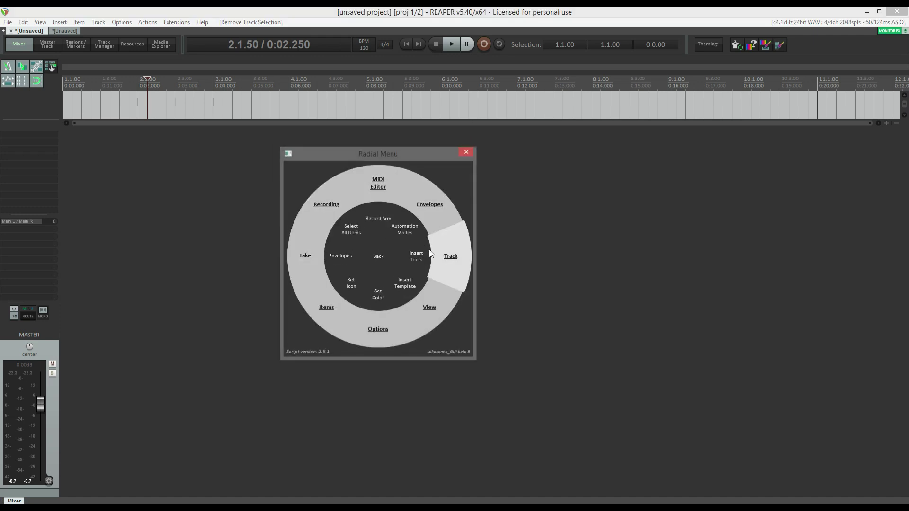
left_click(432, 253)
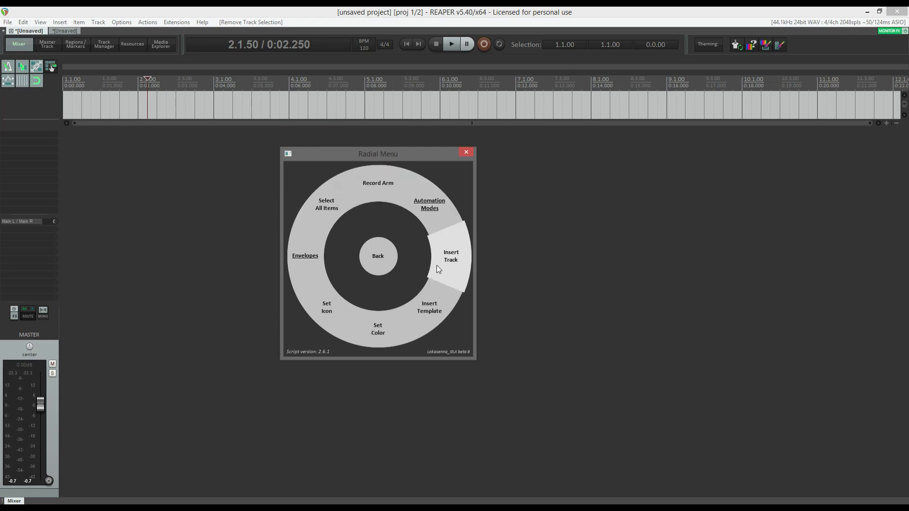
left_click(437, 268)
left_click(433, 246)
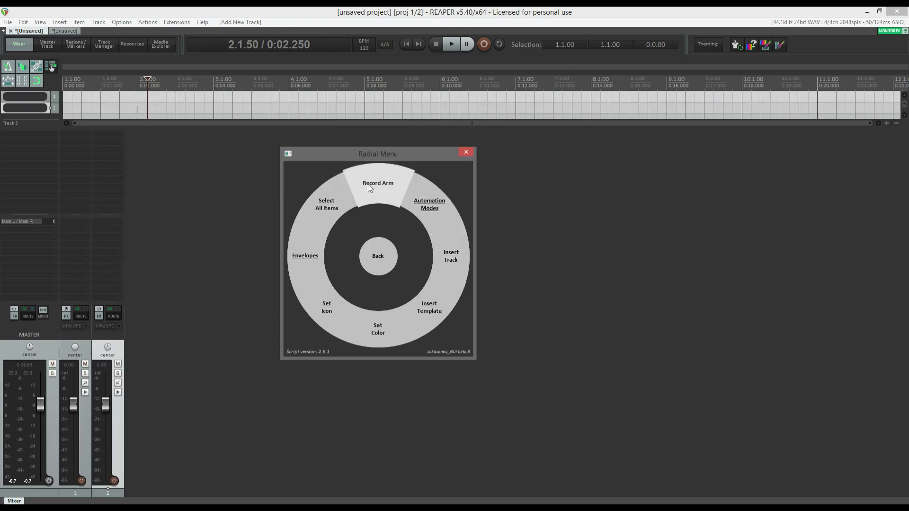
Arm the second track for recording from the radial menu, return to its main ring, and close it
left_click(368, 183)
left_click(372, 256)
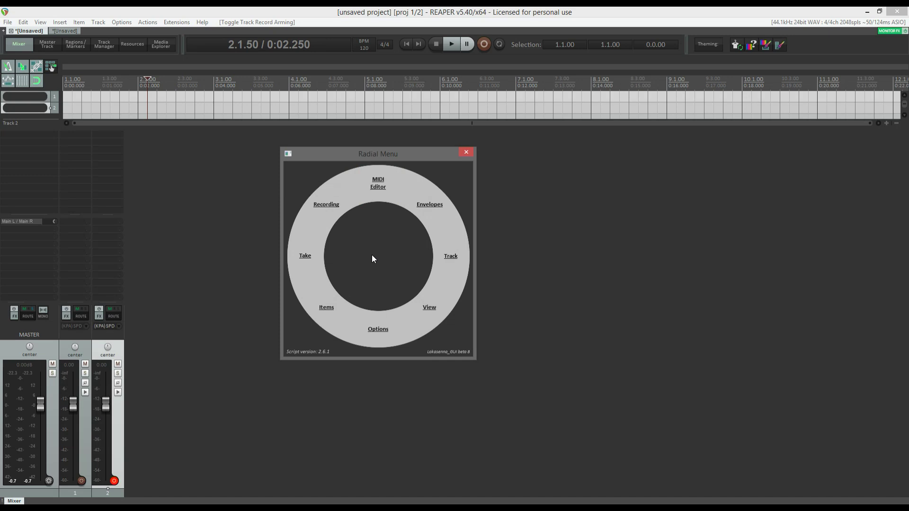
left_click(373, 258)
left_click(372, 259)
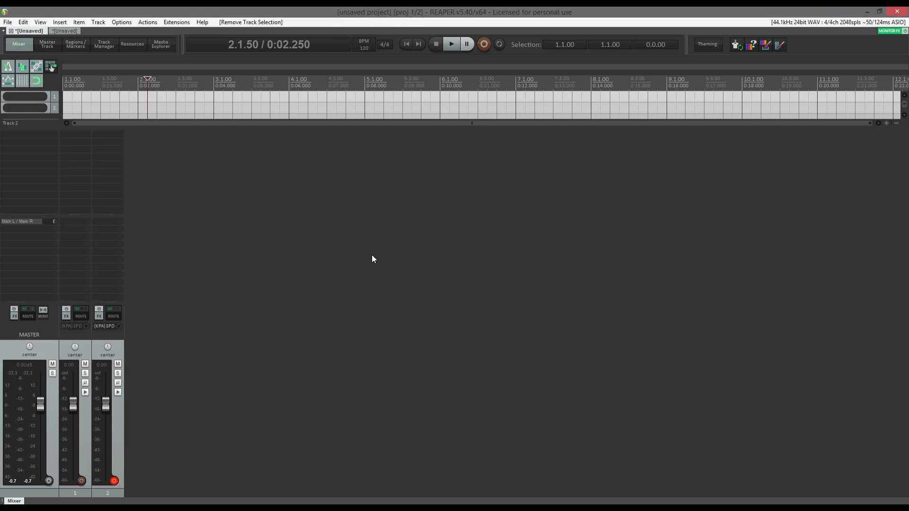
Open Radial Menu Setup, review the list of available menus, and select the View button to examine its label and left action
key("shift+q")
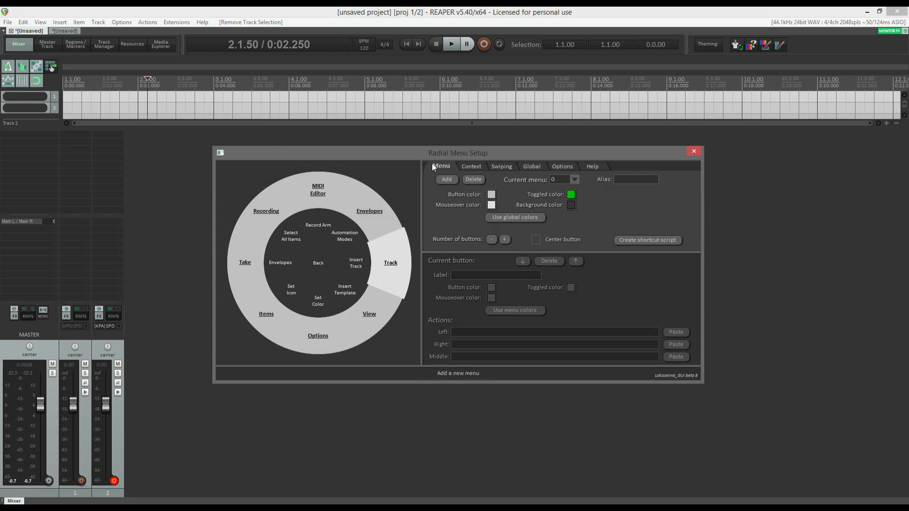
left_click(556, 180)
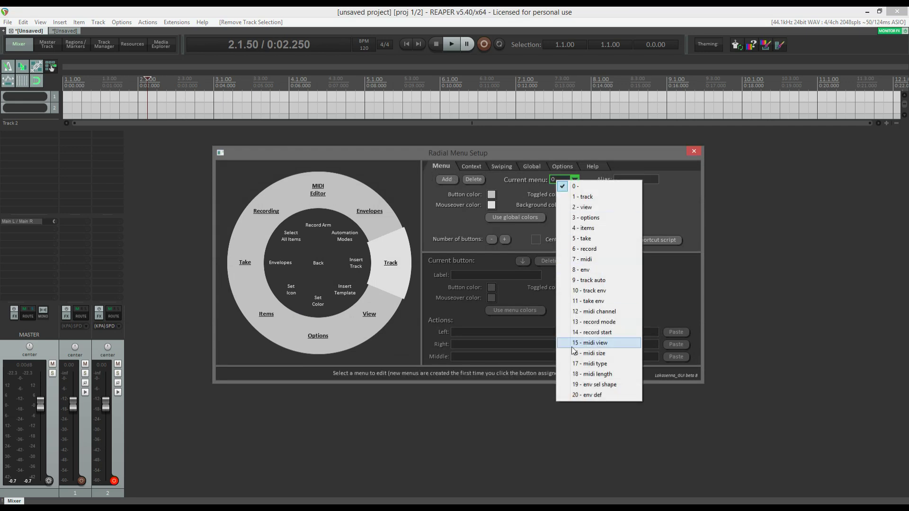
left_click(551, 180)
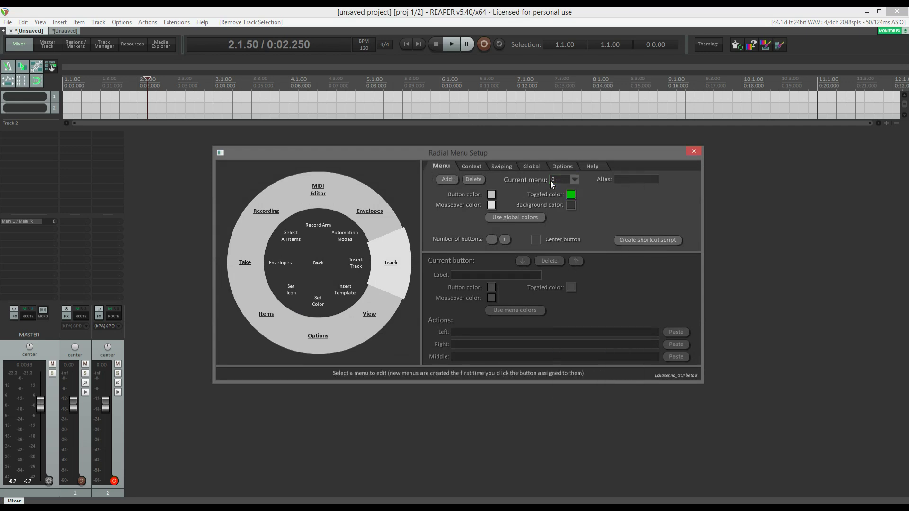
left_click(369, 331, "shift")
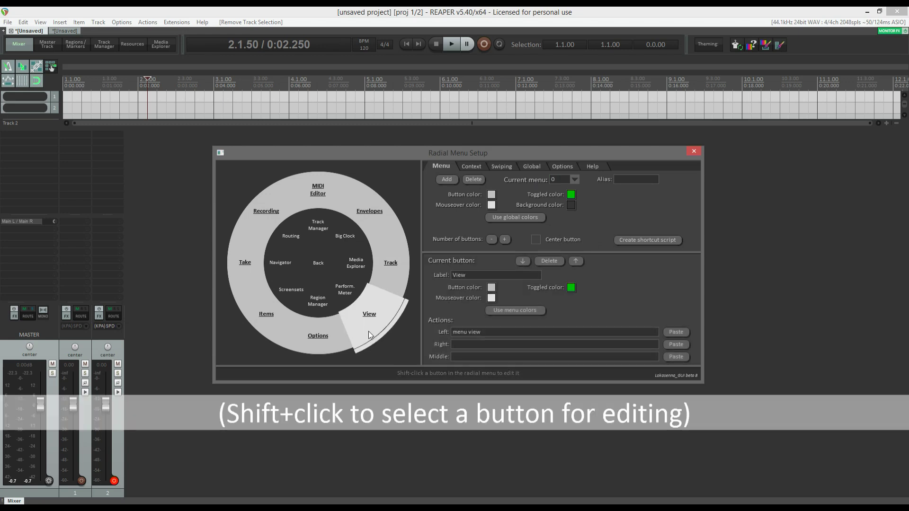
left_click(462, 331)
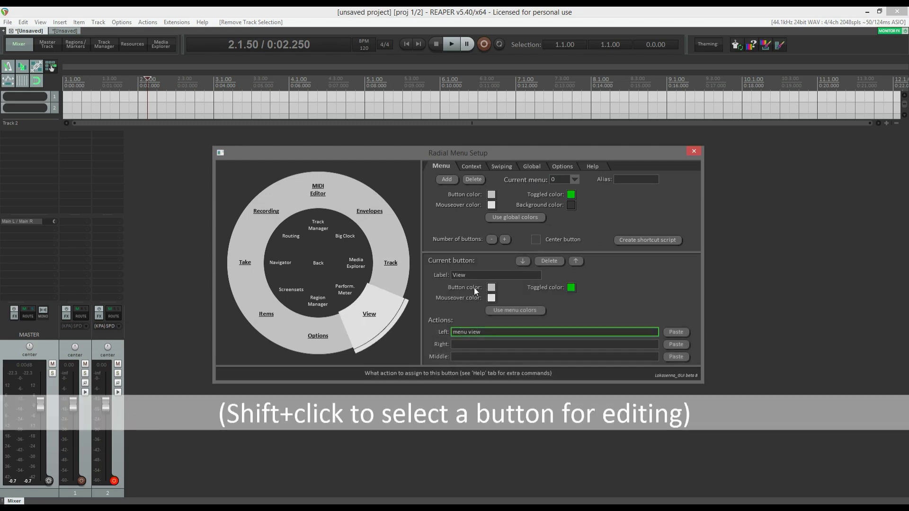
Review the context settings that assign menus to the TCP, its Track and its Envelope areas
left_click(468, 166)
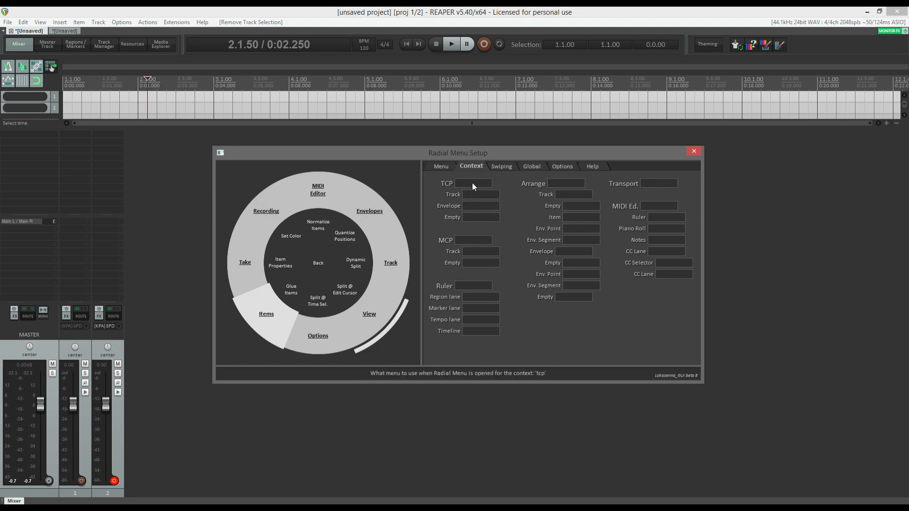
left_click(470, 196)
left_click(471, 203)
Enable swiping for the radial menu and close the setup window
left_click(493, 166)
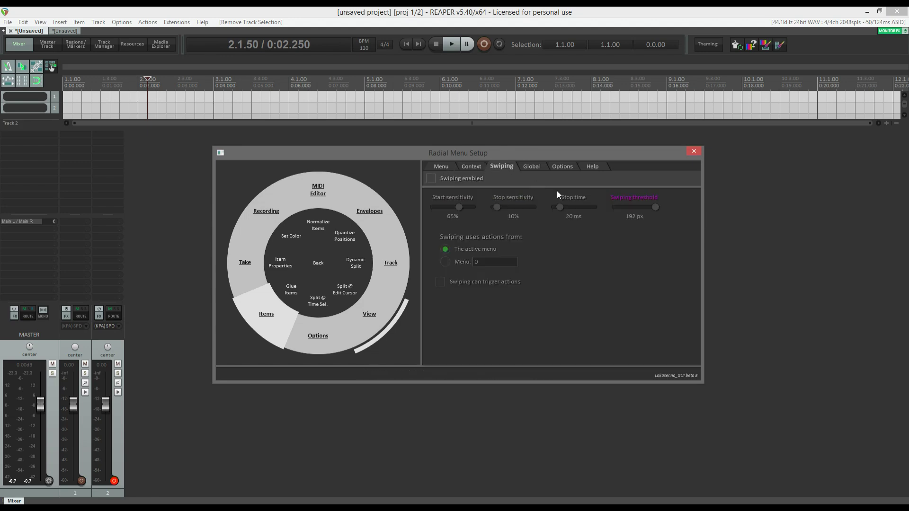
left_click(430, 180)
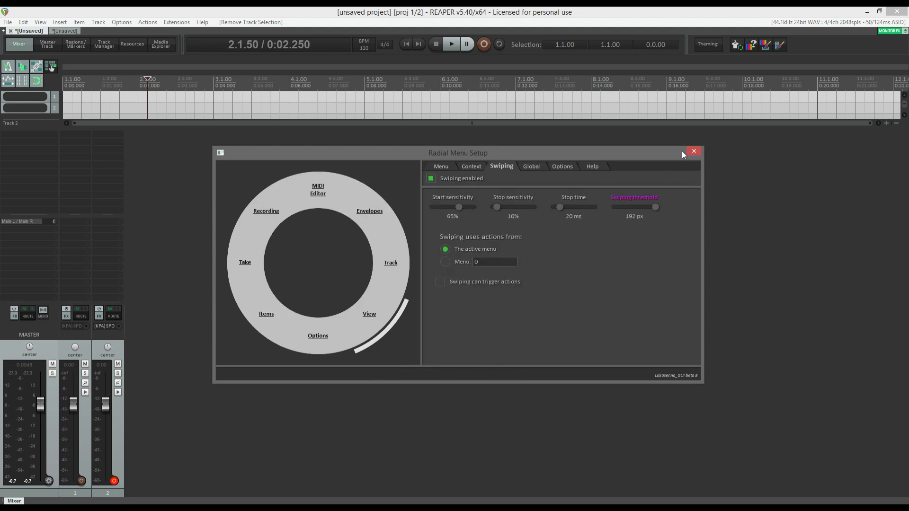
left_click(693, 152)
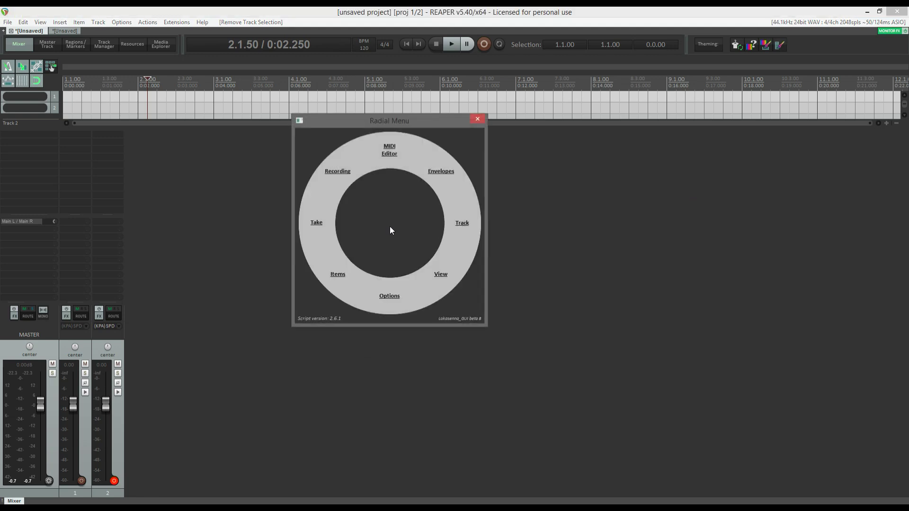
Test swiping in the radial menu by moving through Track to its Envelopes submenu, and close the menu
mouse_move(536, 223)
mouse_move(345, 223)
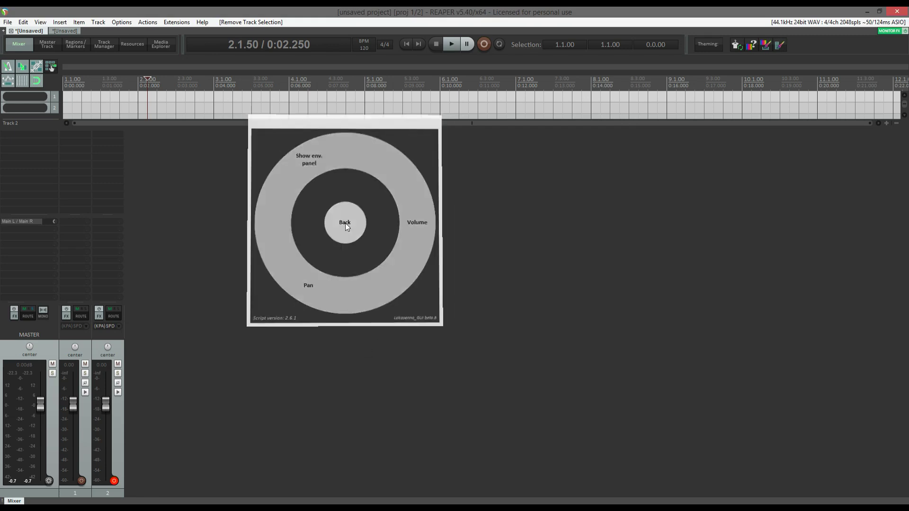
key("Escape")
Reopen Radial Menu Setup and compare the global color settings with those of menu 0 and its Track button
key("shift+q")
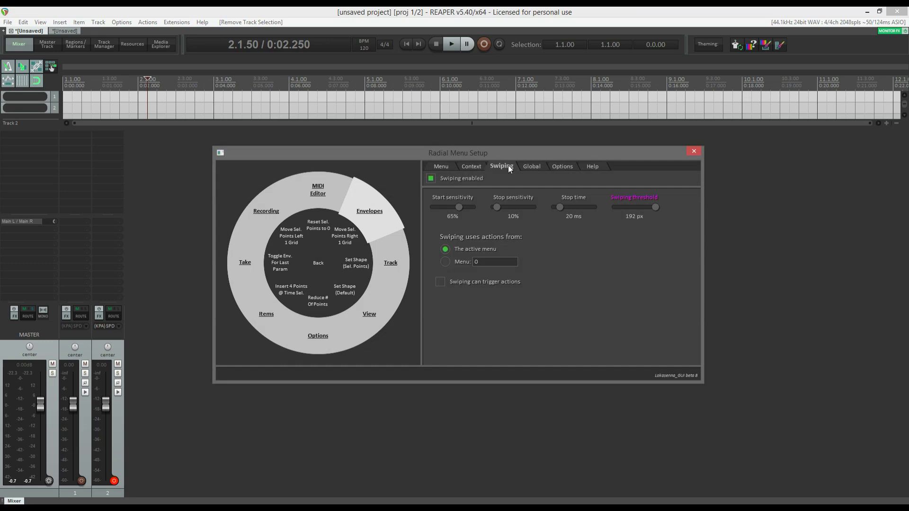
left_click(530, 167)
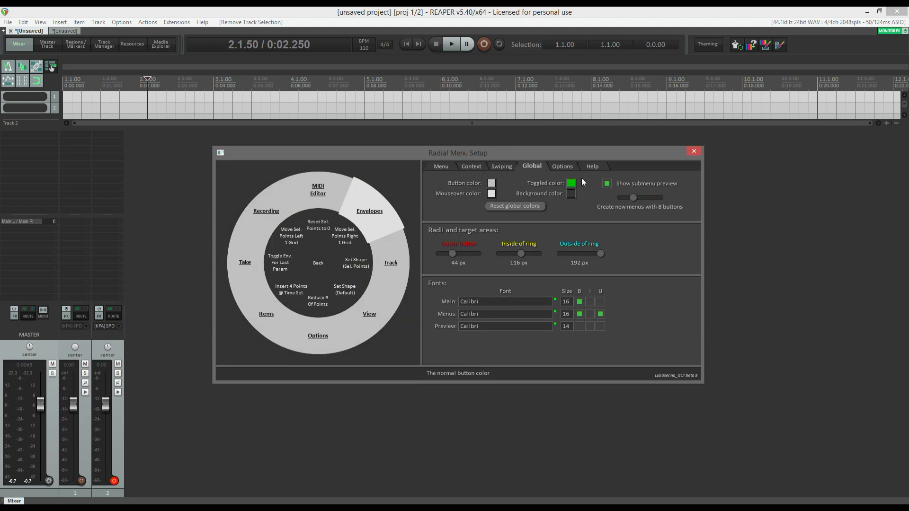
left_click(433, 163)
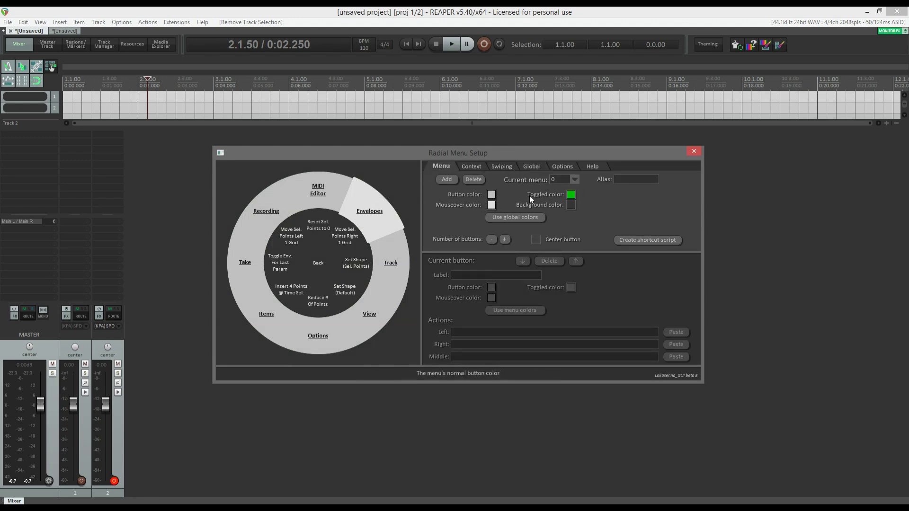
left_click(395, 273)
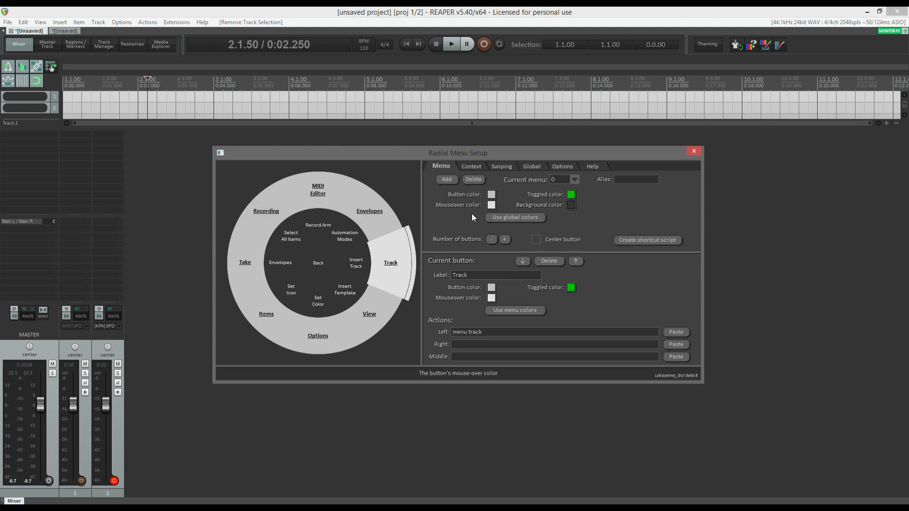
Turn the global submenu preview off, check the ring without it, and turn the preview back on
left_click(542, 167)
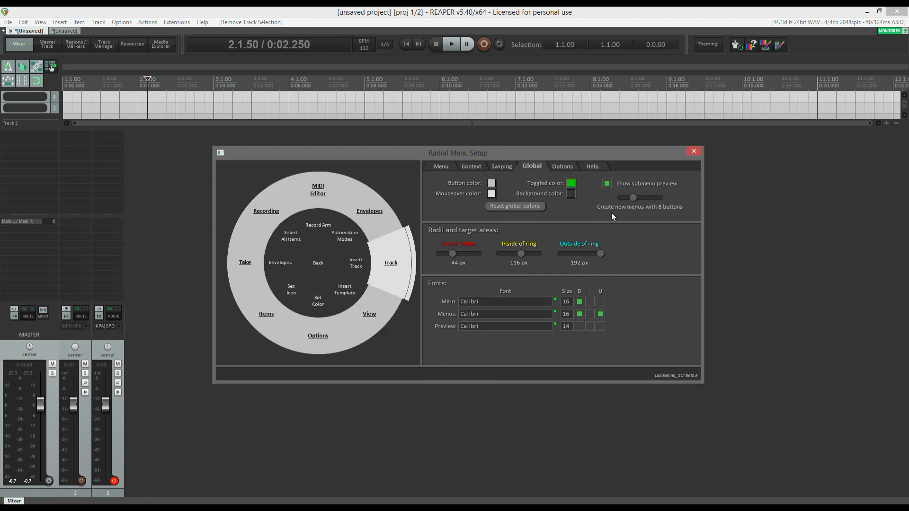
left_click(607, 183)
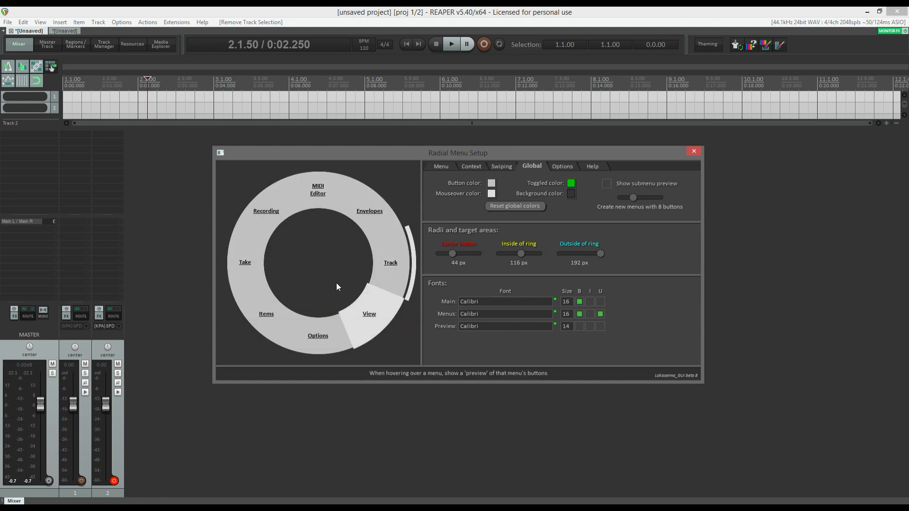
left_click(608, 185)
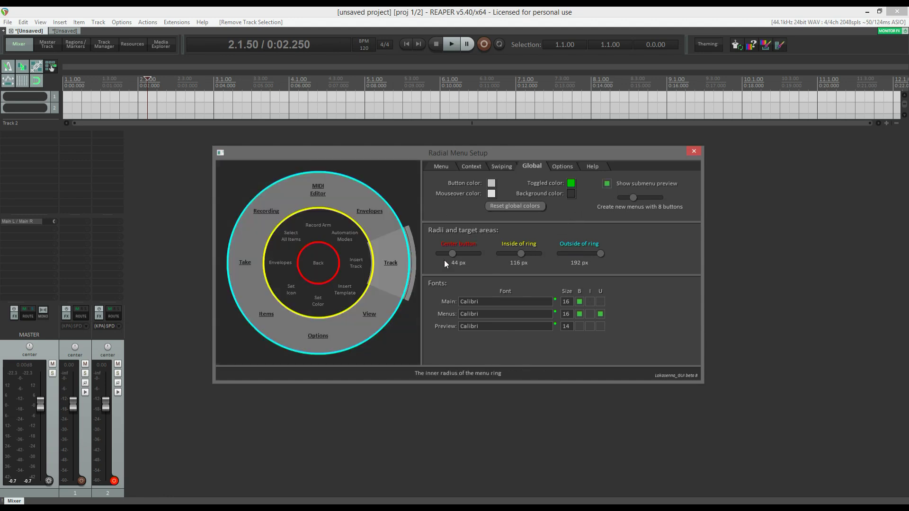
Set the global radii to 73 px for the center button, 122 px inside the ring and 181 px outside the ring
mouse_move(523, 254)
left_mouse_down()
mouse_move(507, 255)
mouse_move(524, 257)
left_mouse_up()
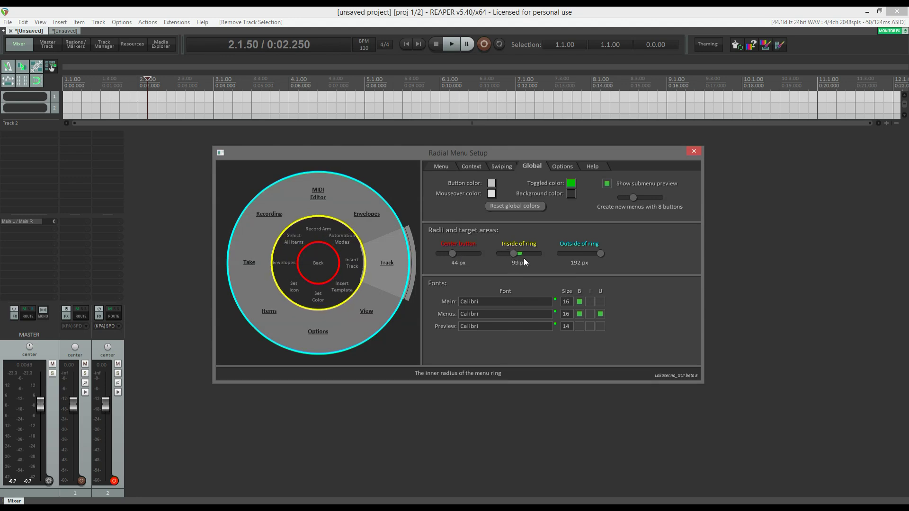
mouse_move(596, 254)
left_mouse_down()
mouse_move(581, 256)
mouse_move(594, 253)
left_mouse_up()
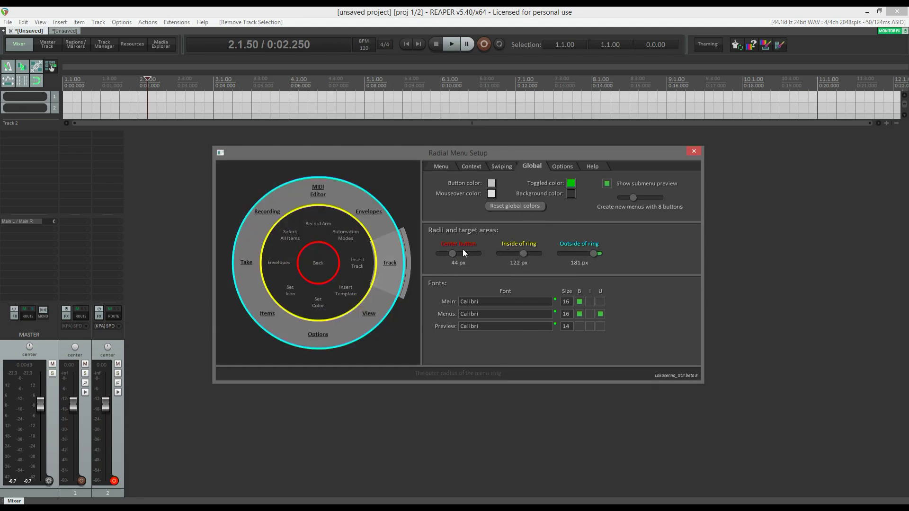
left_click_drag(453, 254, 469, 253)
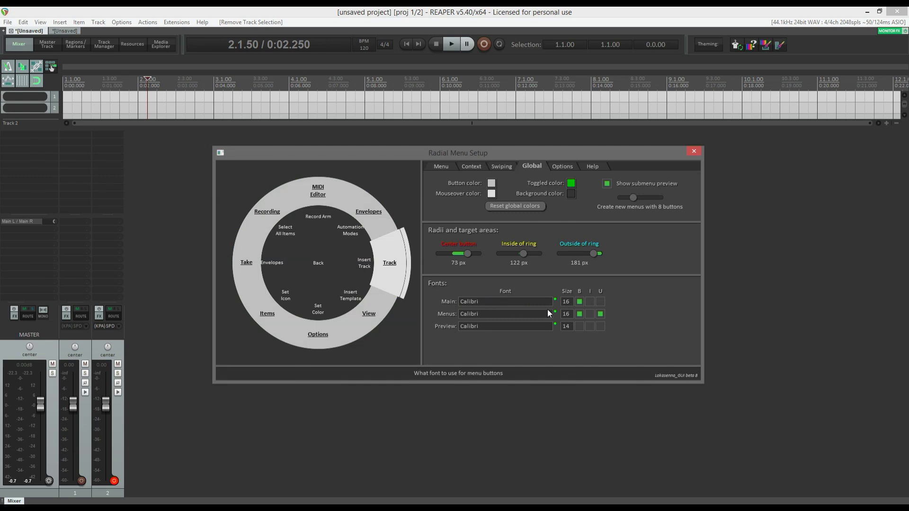
Review the font used for submenu buttons, the shortcut-release and action-running options, and the context assignments
left_click(501, 315)
key("Return")
left_click(566, 169)
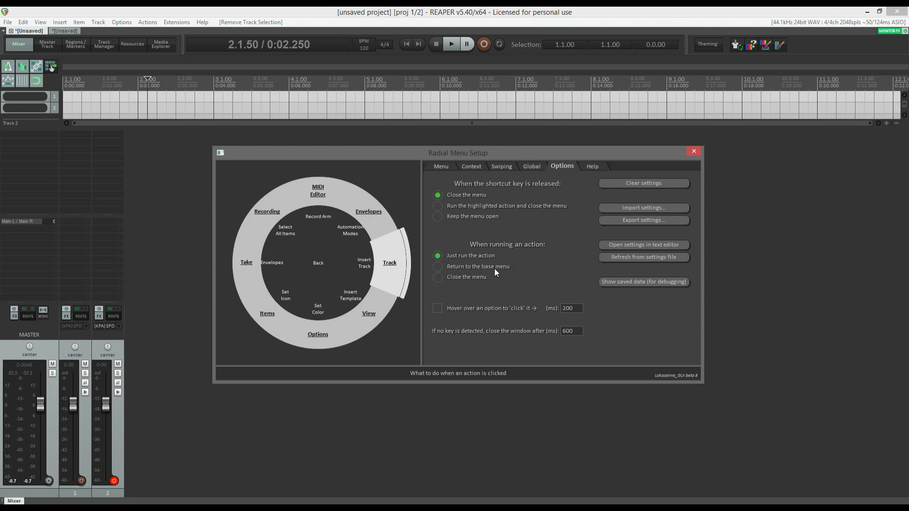
left_click(470, 169)
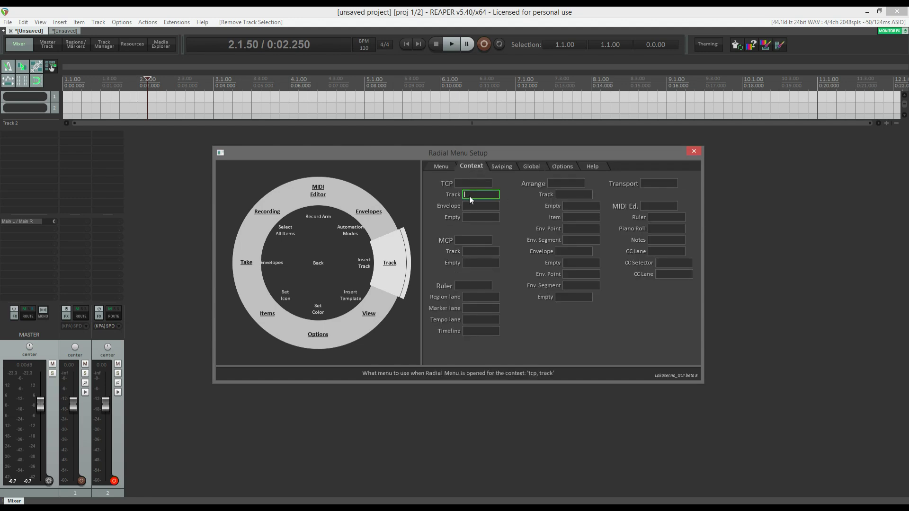
left_click(555, 168)
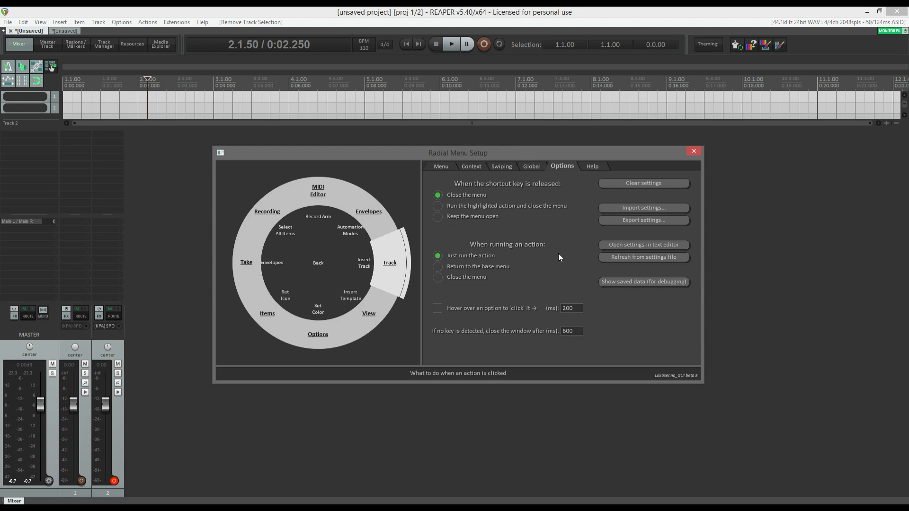
Look through the available help topics of Radial Menu Setup, including those for the individual tabs
left_click(590, 171)
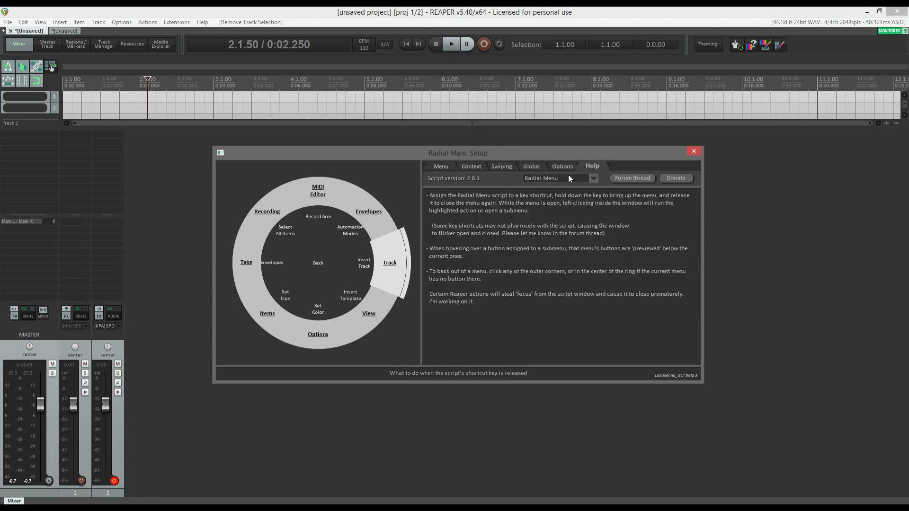
left_click(581, 178)
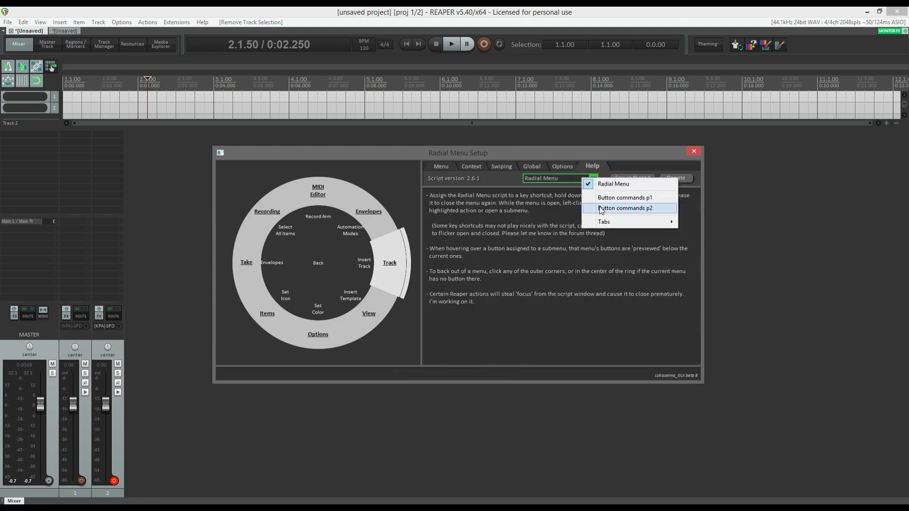
mouse_move(604, 223)
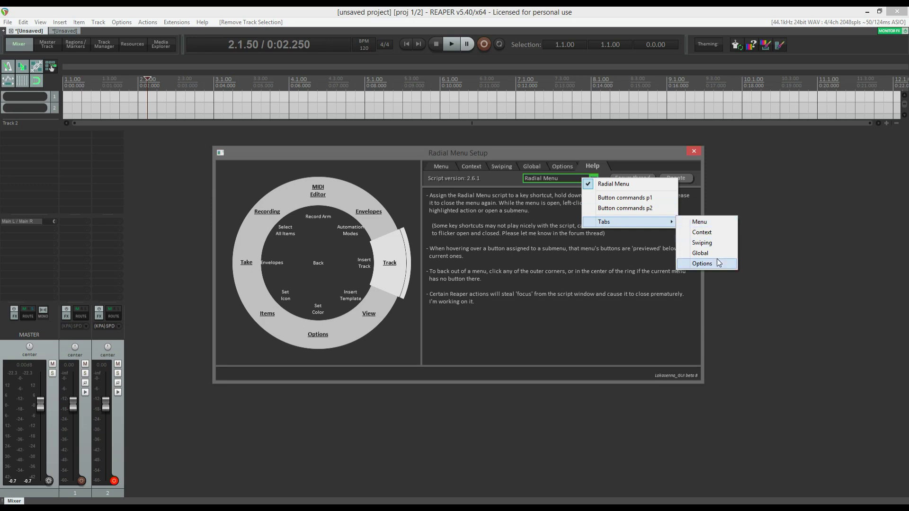
left_click(590, 169)
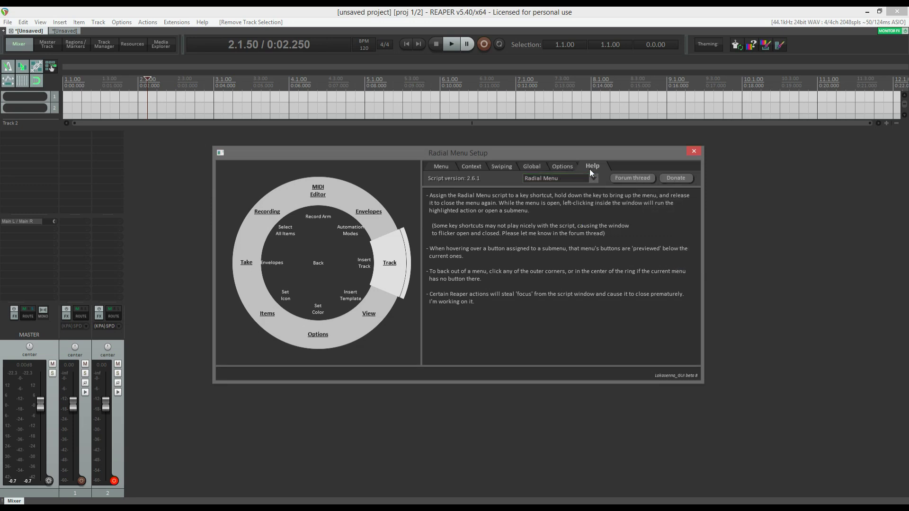
Clear the radial menu settings while keeping the existing global settings and options, and check the list of remaining menus
left_click(559, 166)
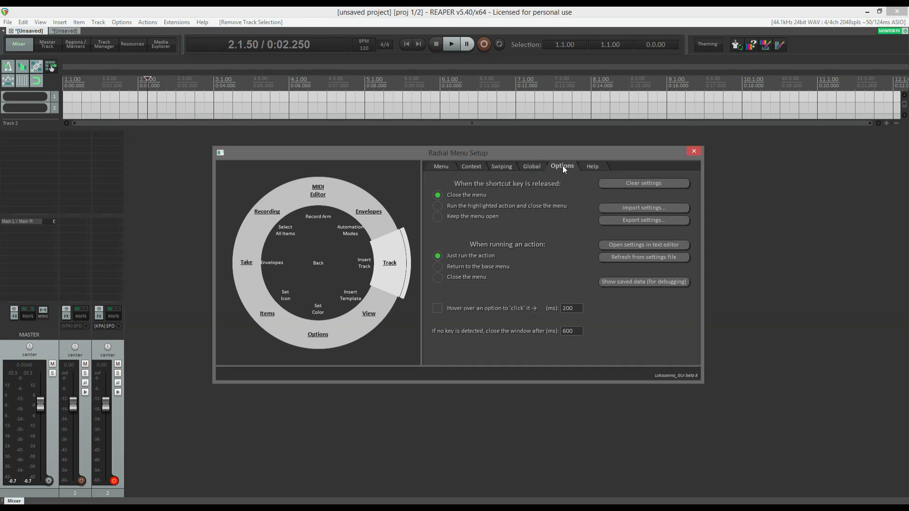
left_click(643, 183)
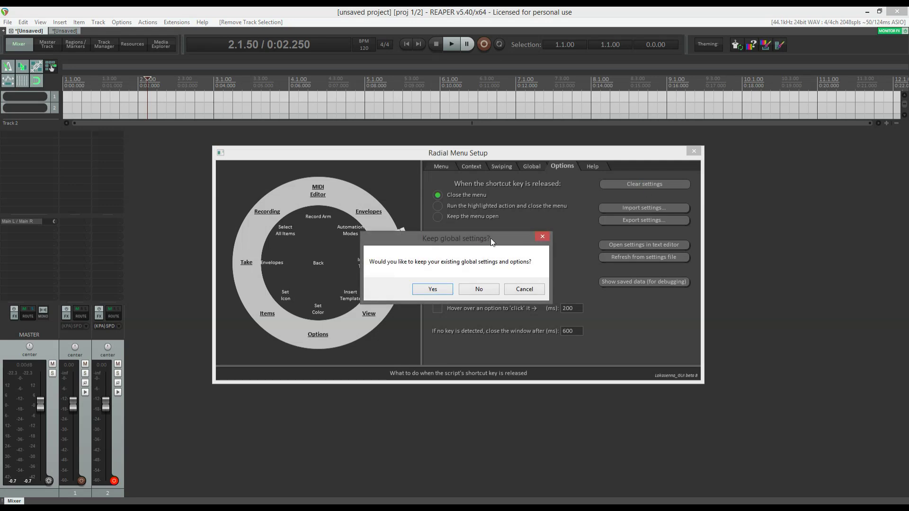
left_click(433, 290)
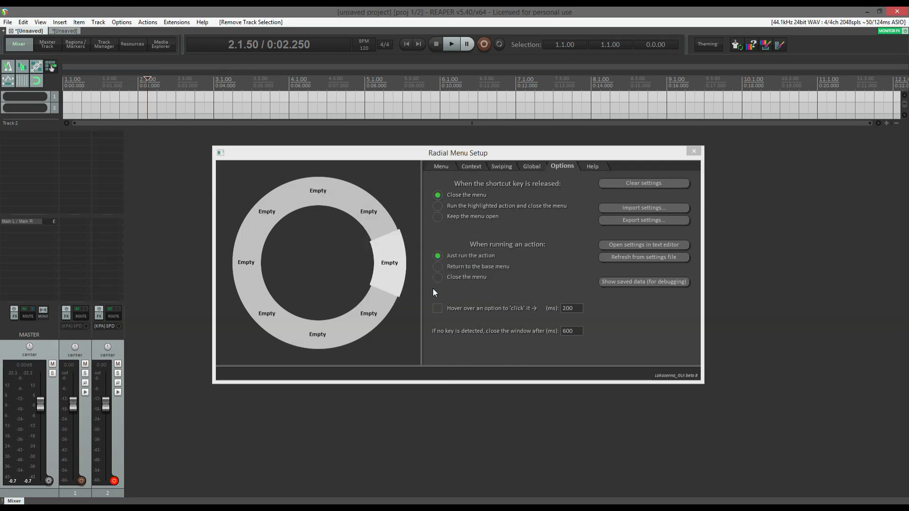
left_click(433, 169)
left_click(555, 180)
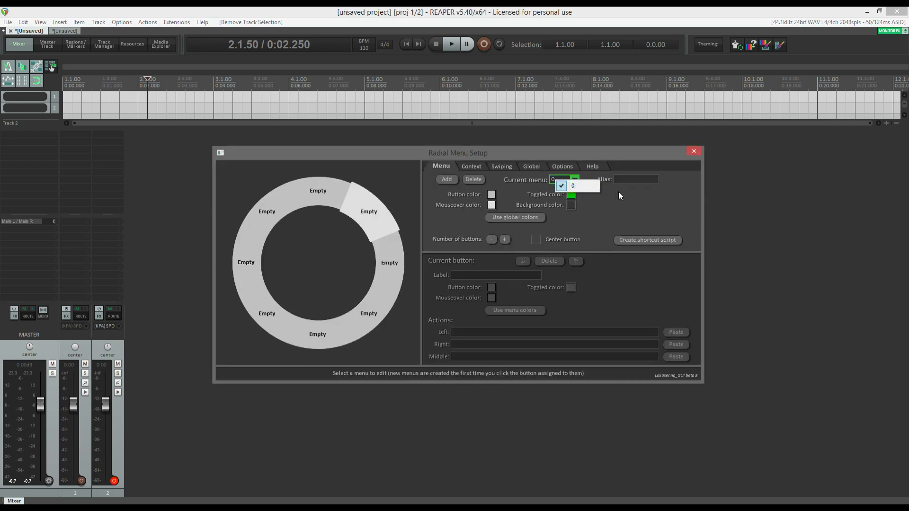
left_click(645, 198)
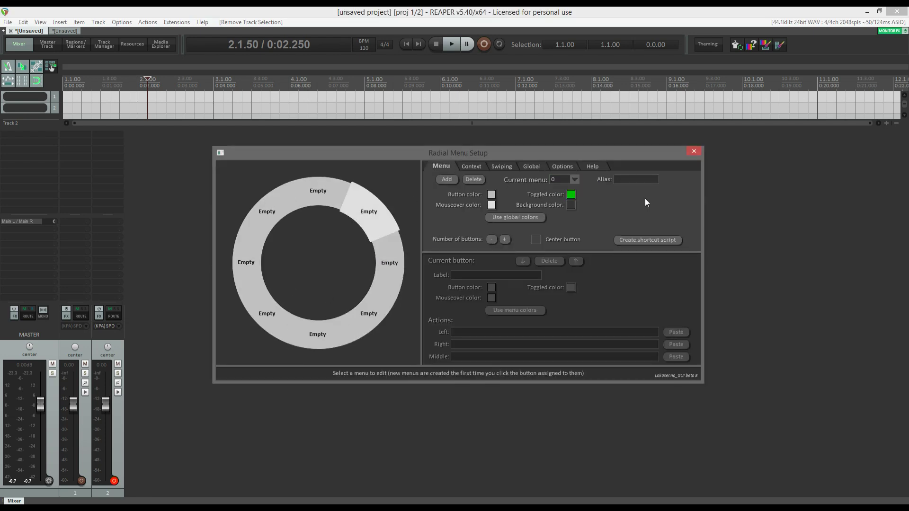
Select the button on the right side of menu 0's ring for editing and label it "Insert|New Track"
left_click(385, 266, "shift")
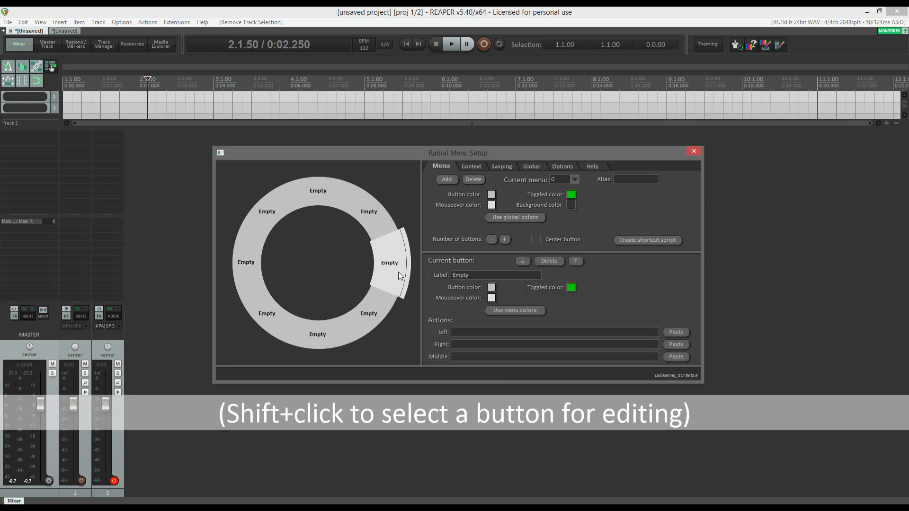
left_click(500, 274)
key("BackSpace")
key("BackSpace")
key("BackSpace")
key("BackSpace")
key("BackSpace")
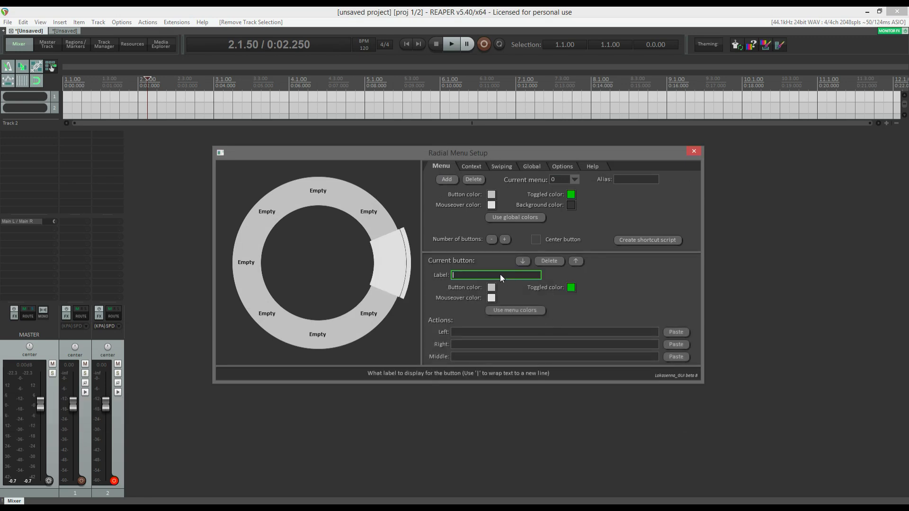
type("Insert")
type("|New Track")
key("Return")
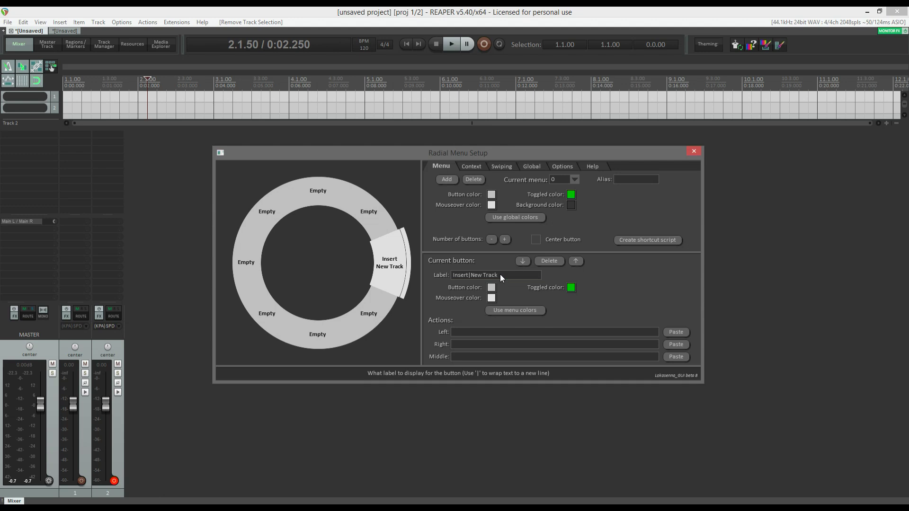
Assign 40001 as the left action of the Insert New Track button and run it twice to add two tracks
left_click(460, 331)
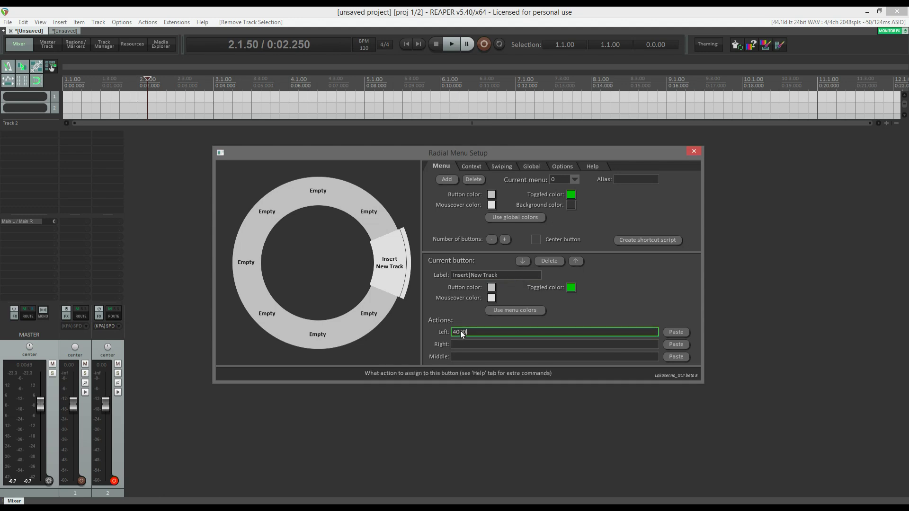
key("Return")
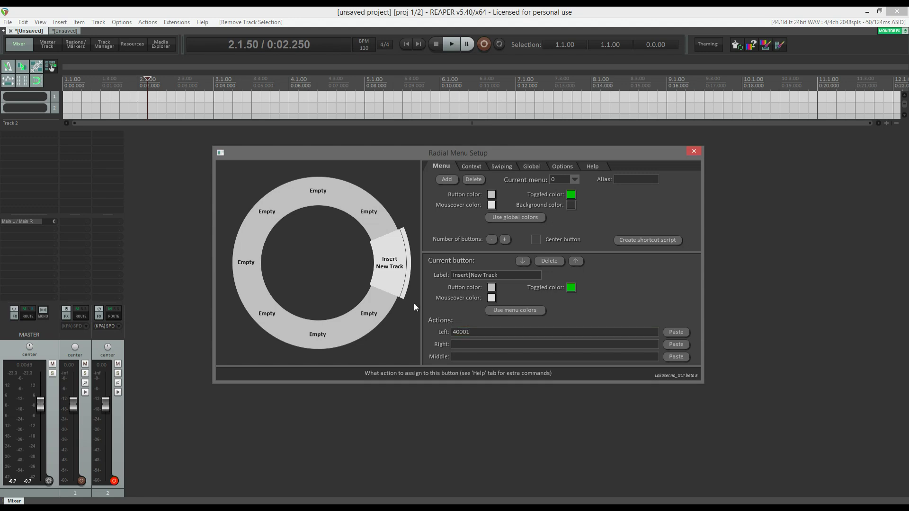
left_click(387, 277)
left_click(388, 277)
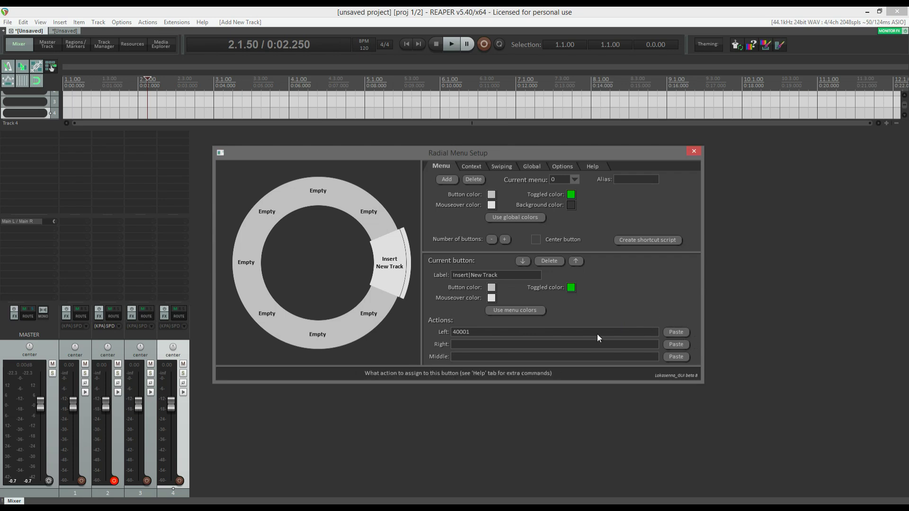
View the Insert New Track button's left action in the copy/paste dialog and cancel without changes
left_click(684, 335)
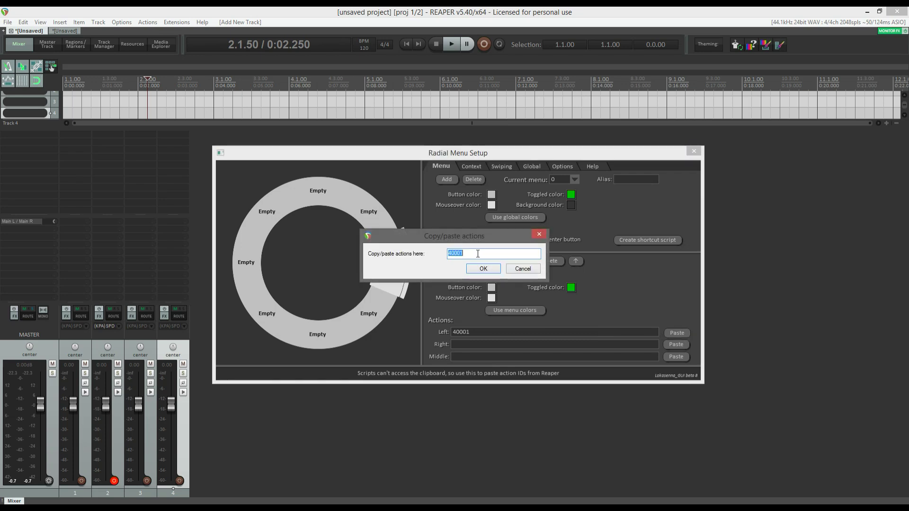
left_click(530, 268)
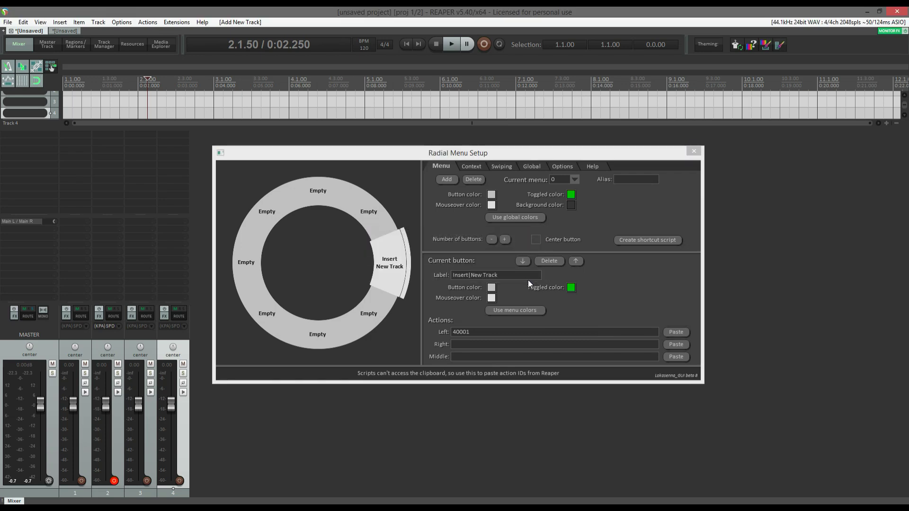
Change the normal color of the Insert New Track button to bright spring green
left_click(492, 287)
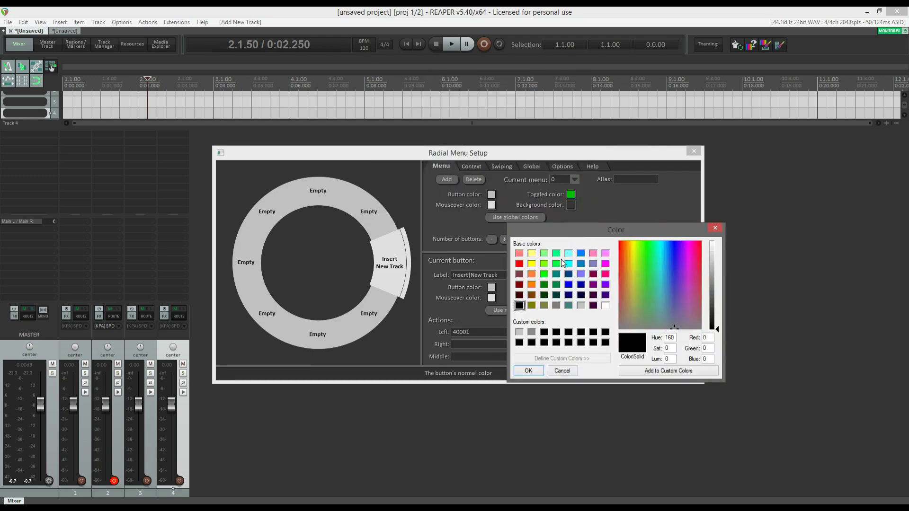
left_click(558, 254)
left_click(531, 369)
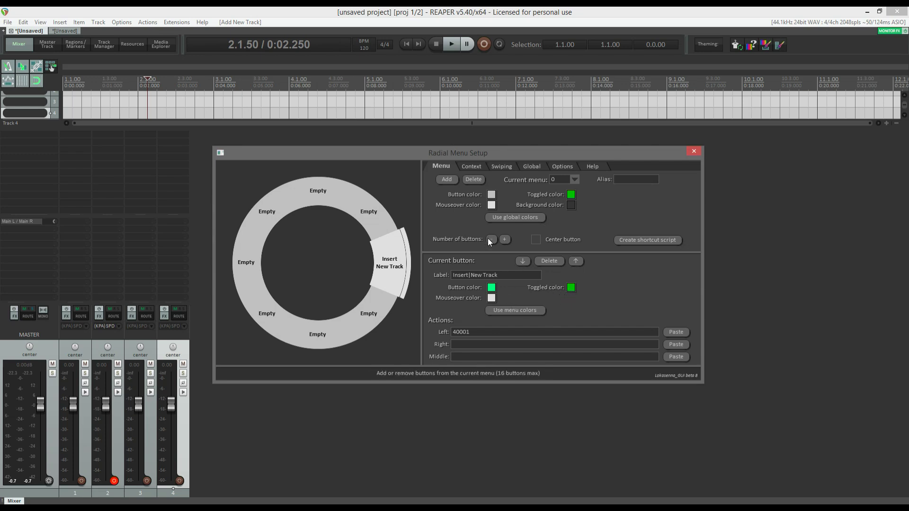
Add a center button to menu 0 and assign "quit" as its left action
left_click(536, 241)
left_click(312, 266)
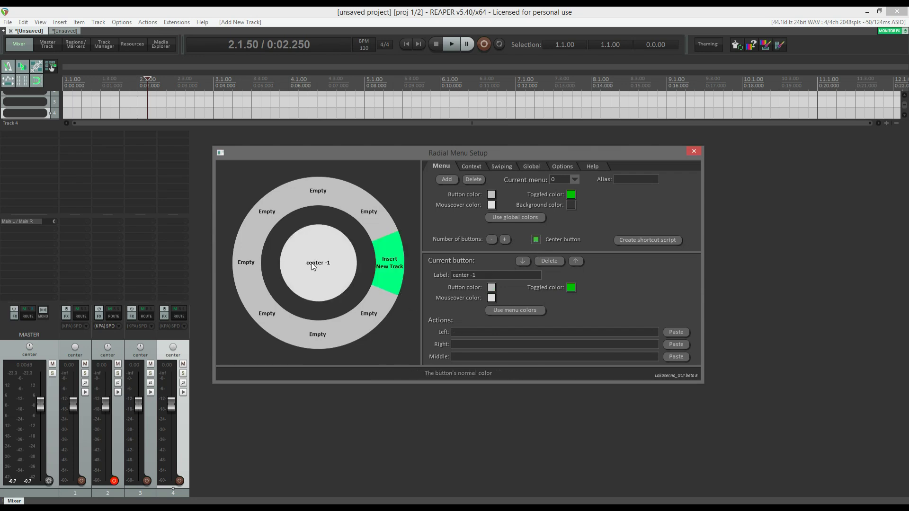
left_click(464, 332)
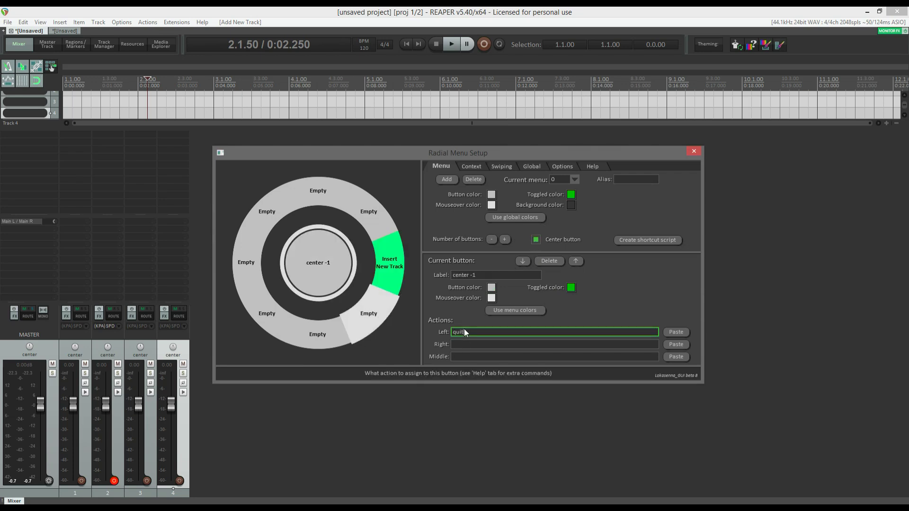
type("quit")
key("Return")
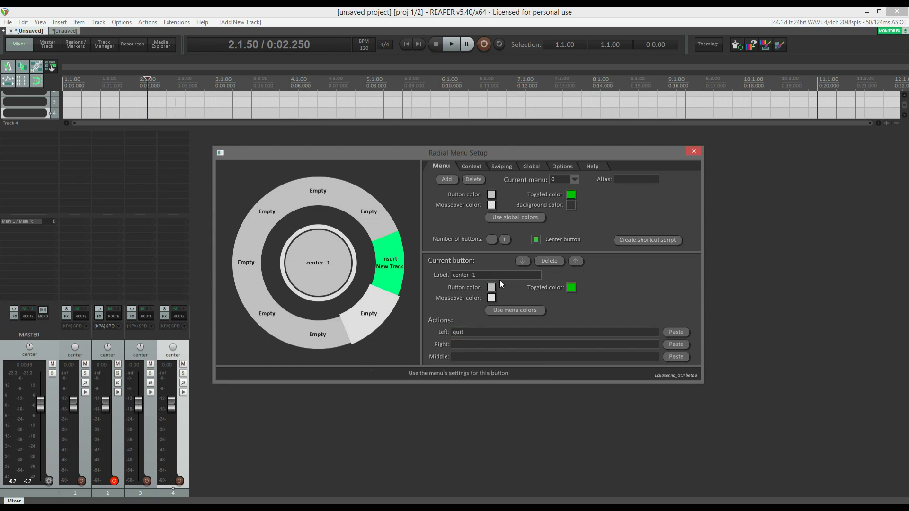
Replace the center button's label with "Quit"
left_click(500, 275)
key("BackSpace")
key("BackSpace")
key("BackSpace")
key("BackSpace")
key("BackSpace")
key("BackSpace")
key("BackSpace")
key("BackSpace")
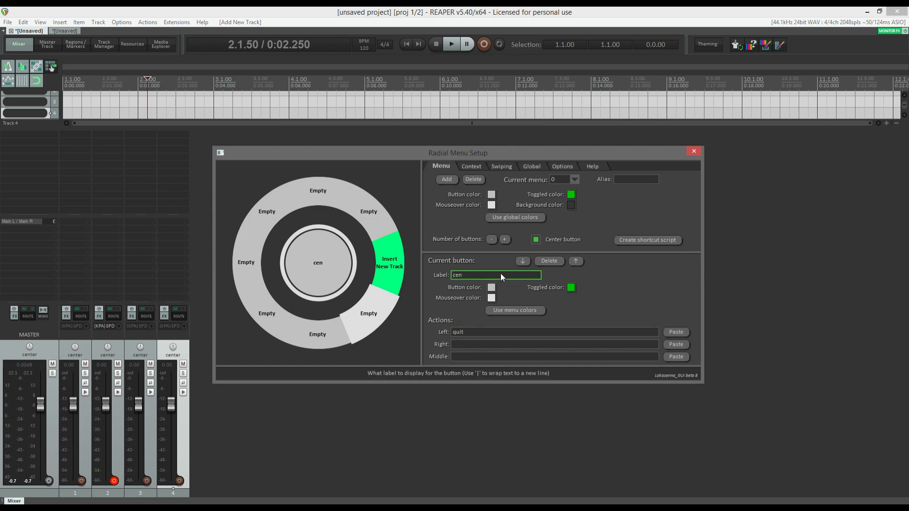
type("Quit")
key("Return")
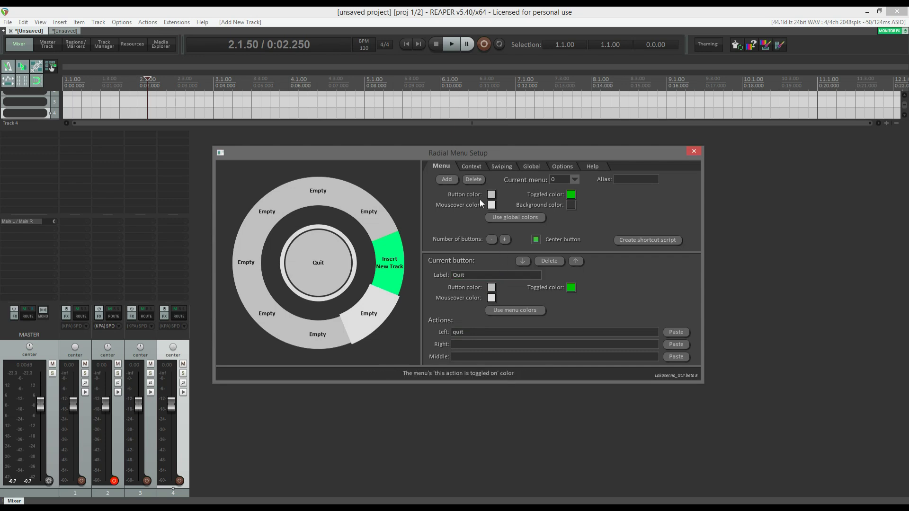
Select the empty button just above Insert New Track and label it "Neat|Stuff"
left_click(374, 211)
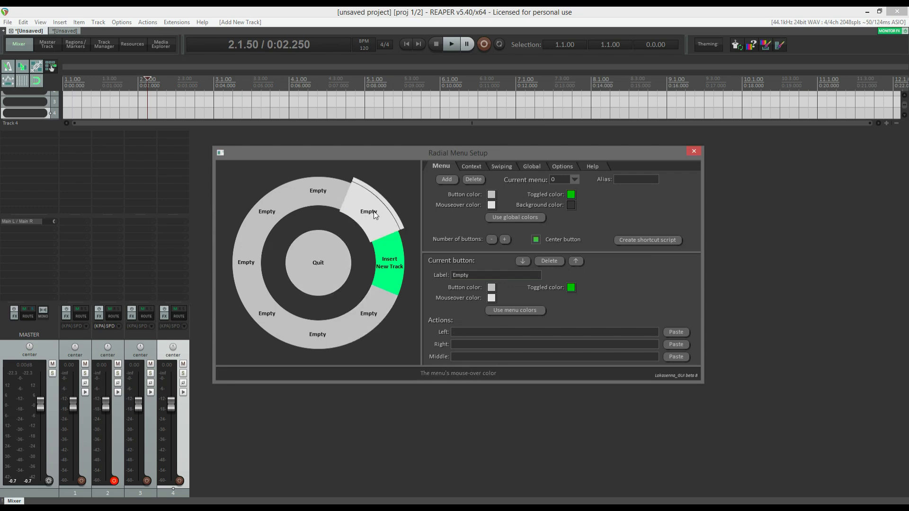
left_click(490, 277)
key("BackSpace")
key("BackSpace")
key("BackSpace")
key("BackSpace")
key("BackSpace")
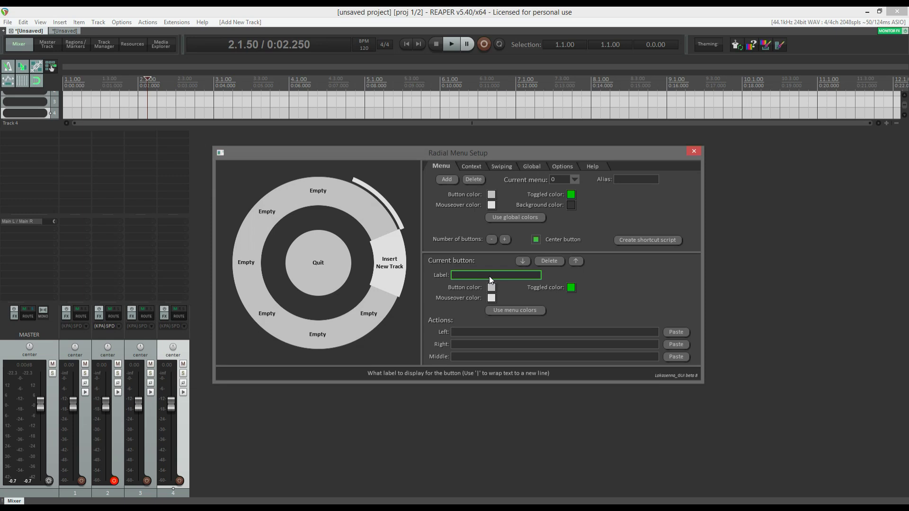
type("Neat|Stuff")
Assign "menu 1" as the left action of the Neat Stuff button and open the new submenu from the ring
left_click(477, 331)
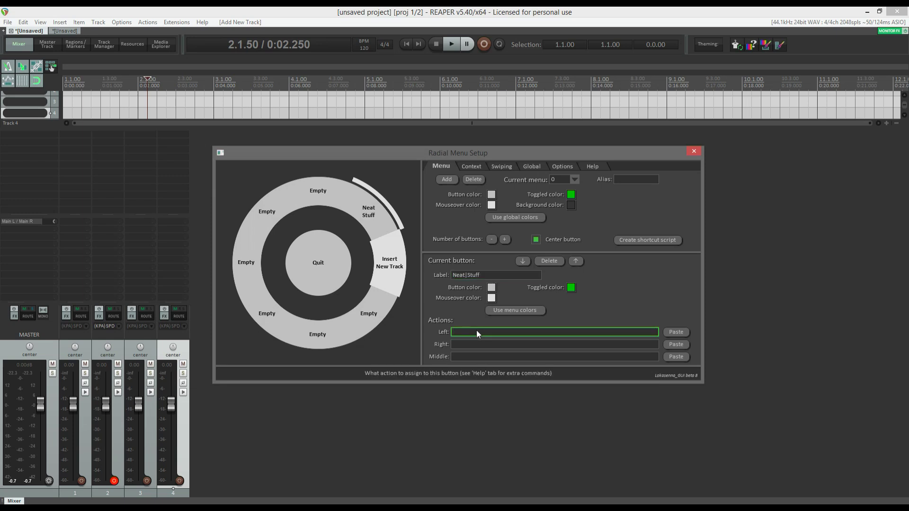
type("menu 1")
left_click(542, 197)
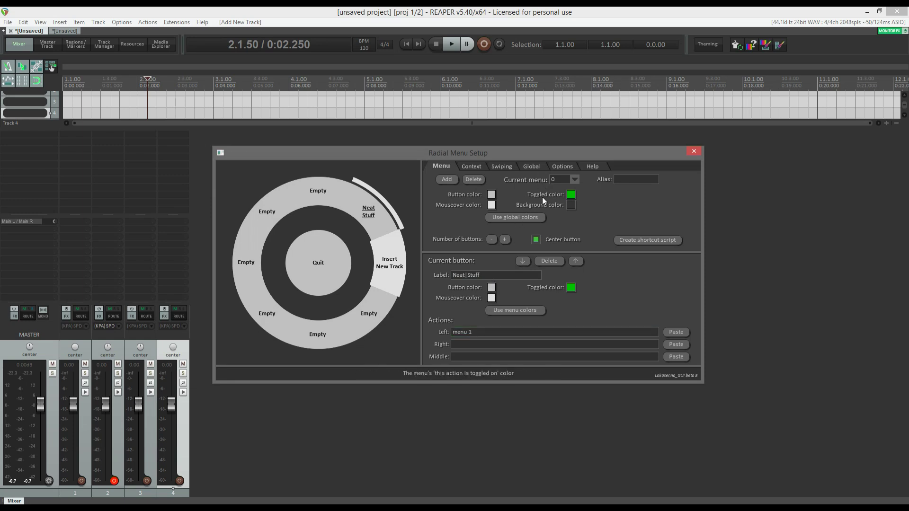
left_click(368, 215)
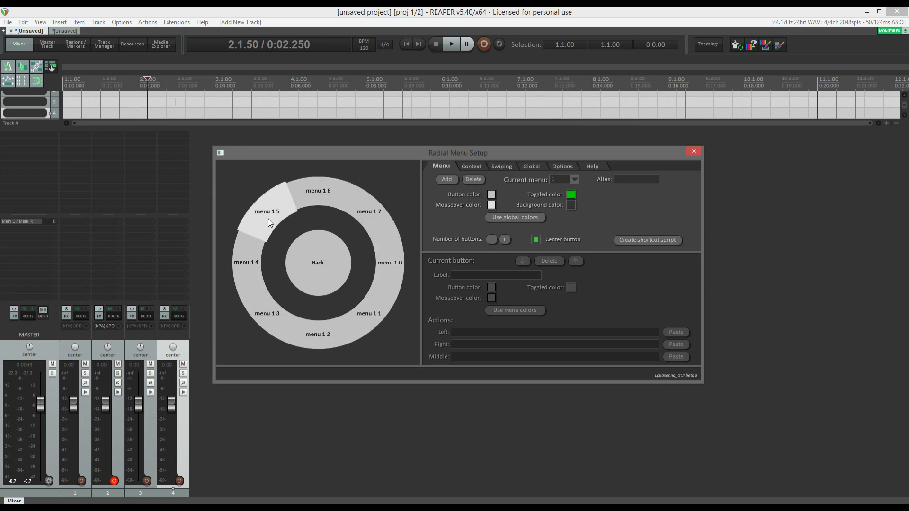
Go back to the base menu and read the first help page on button commands, including submenu access by alias
left_click(319, 268)
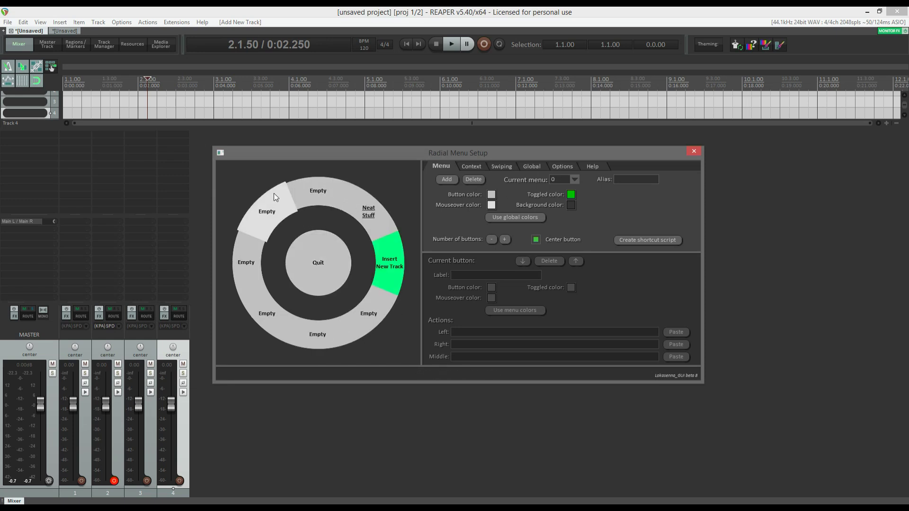
left_click(590, 167)
left_click(561, 181)
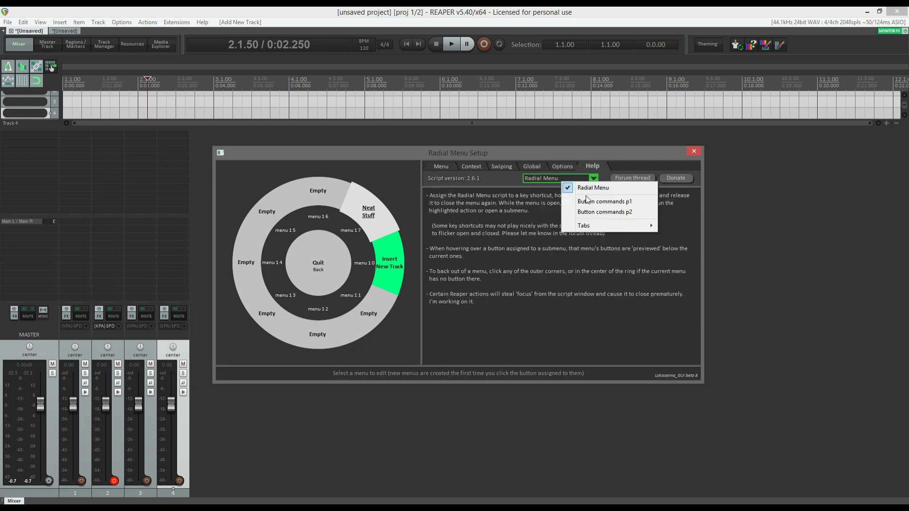
left_click(587, 198)
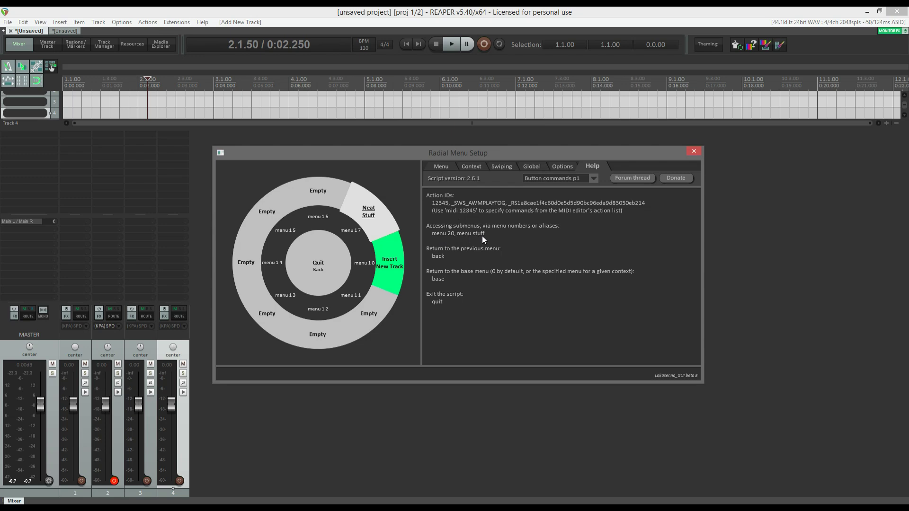
Select menu 1 for editing and assign it the alias "env"
left_click(446, 169)
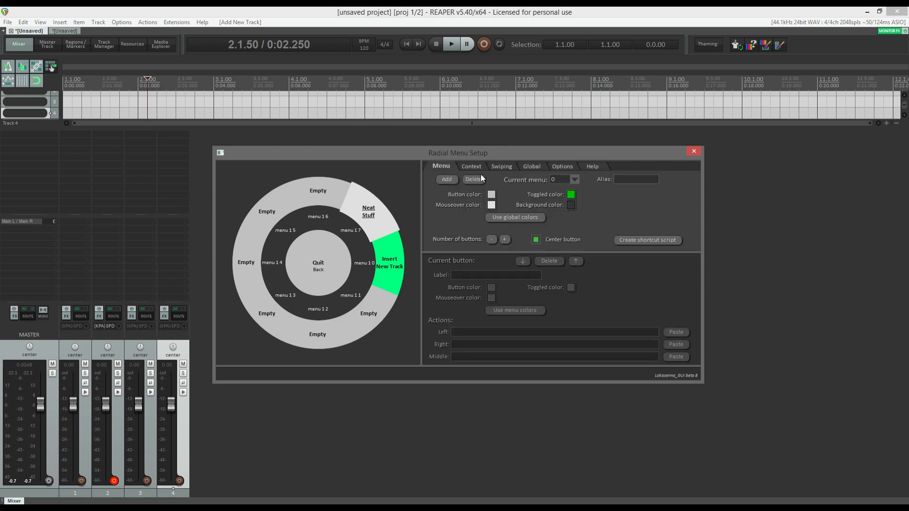
left_click(561, 180)
left_click(578, 191)
left_click(632, 181)
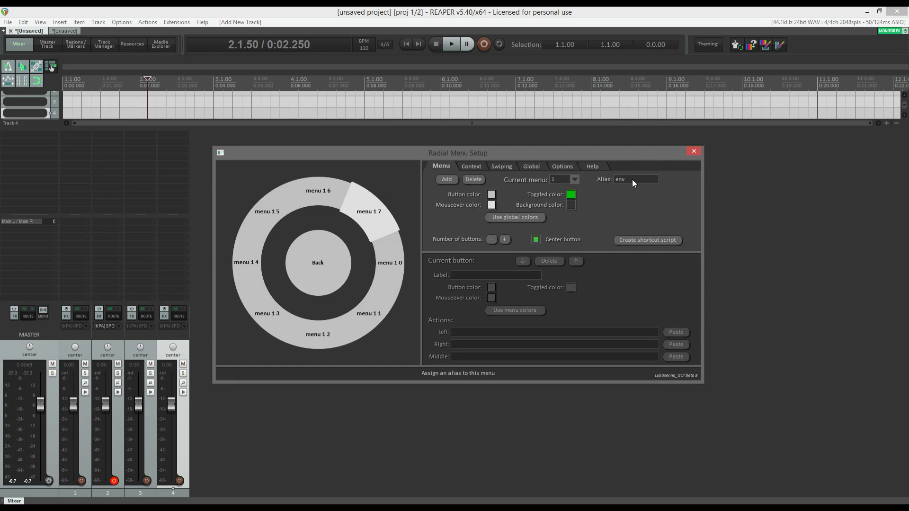
Change the Neat Stuff button's left action in menu 0 to "menu env" and open the submenu from the ring
left_click(560, 182)
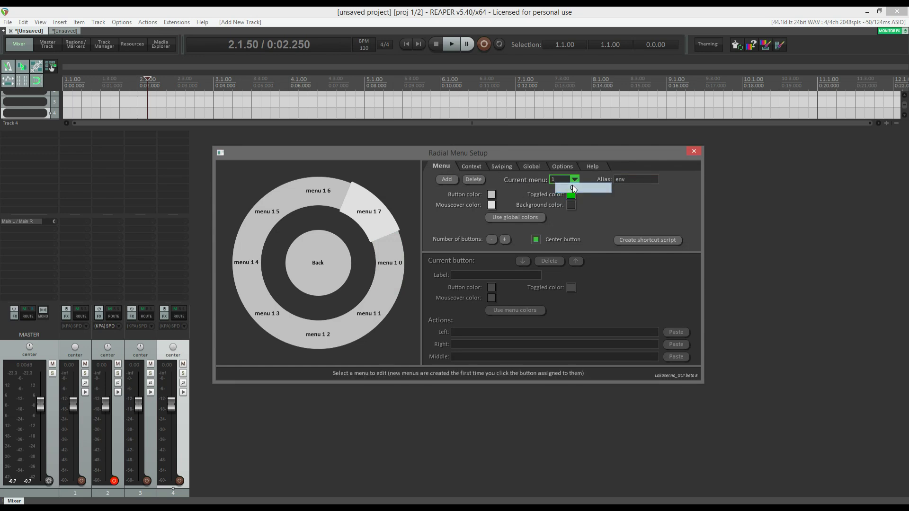
left_click(572, 188)
left_click(372, 218)
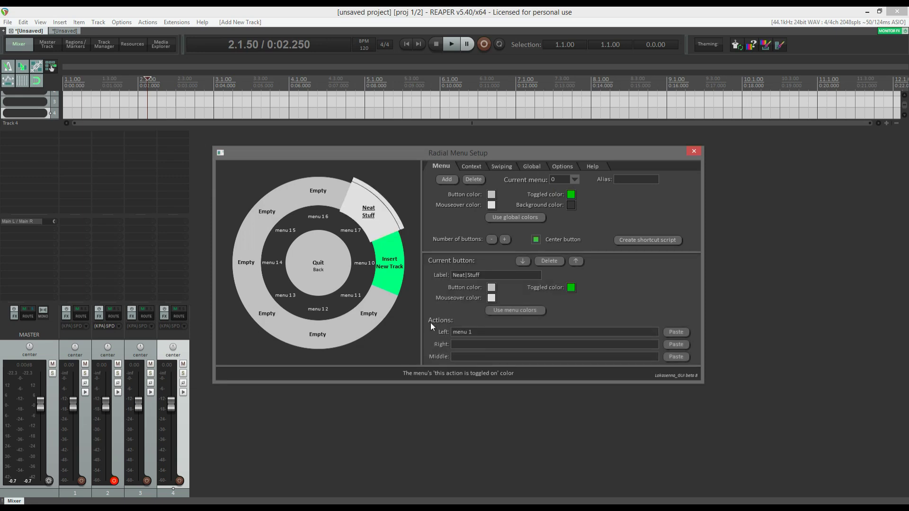
left_click(491, 332)
type("env")
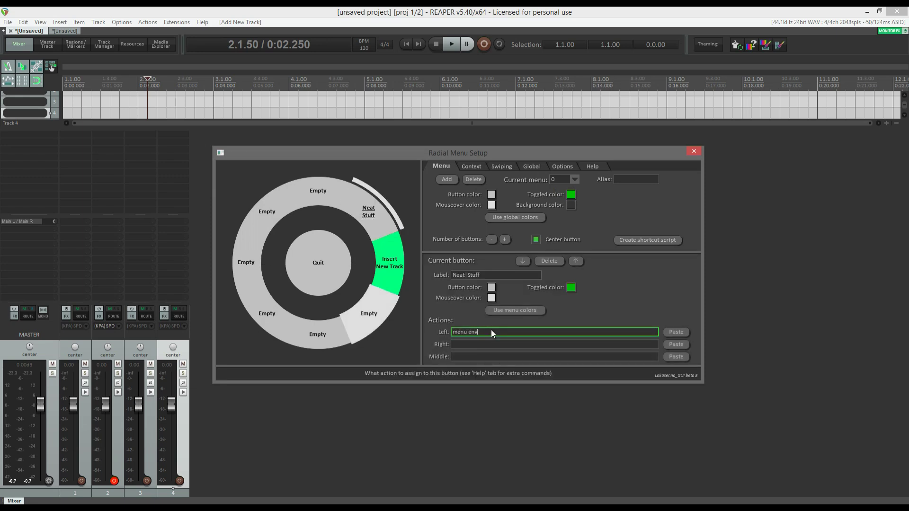
key("Return")
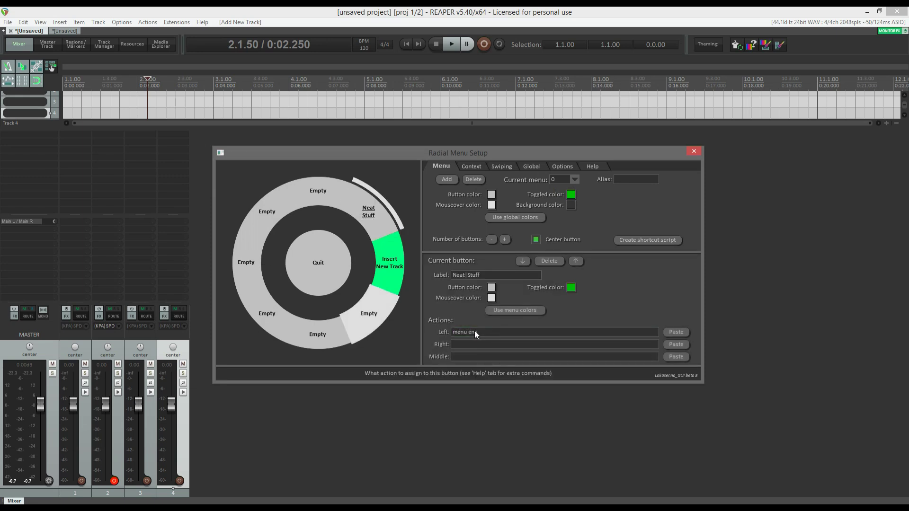
left_click(371, 215)
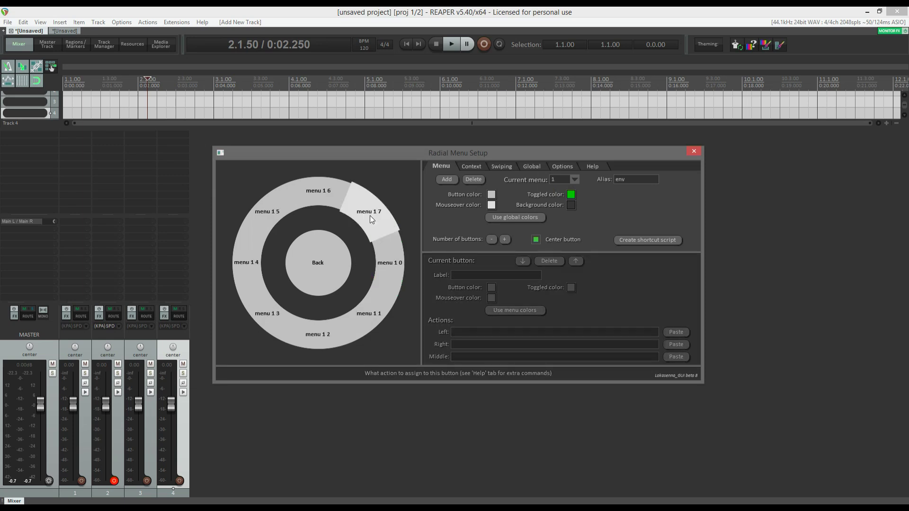
Review where menus are assigned in the context and swiping settings, and read the second help page on button commands
left_click(473, 166)
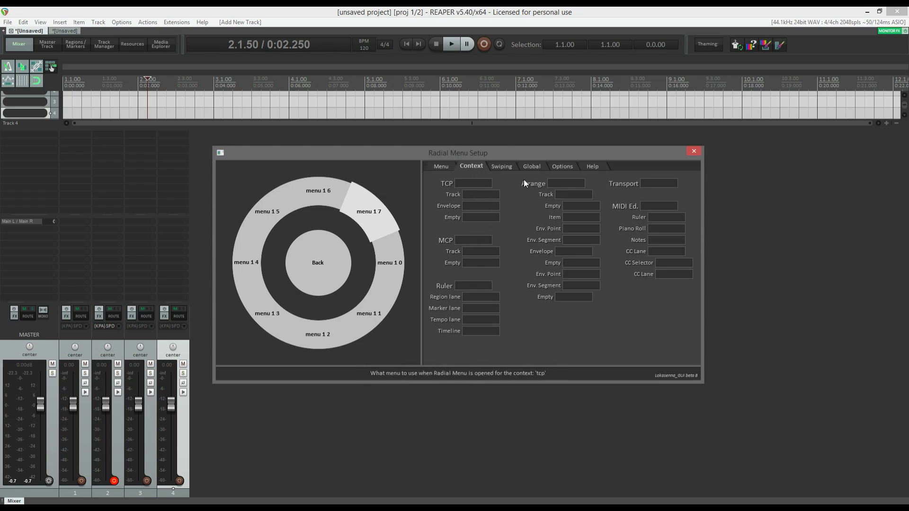
left_click(495, 168)
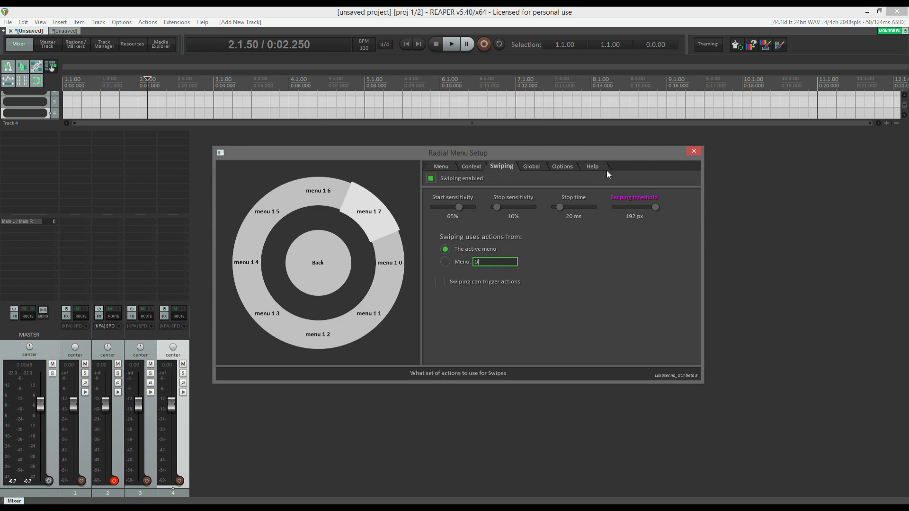
left_click(594, 167)
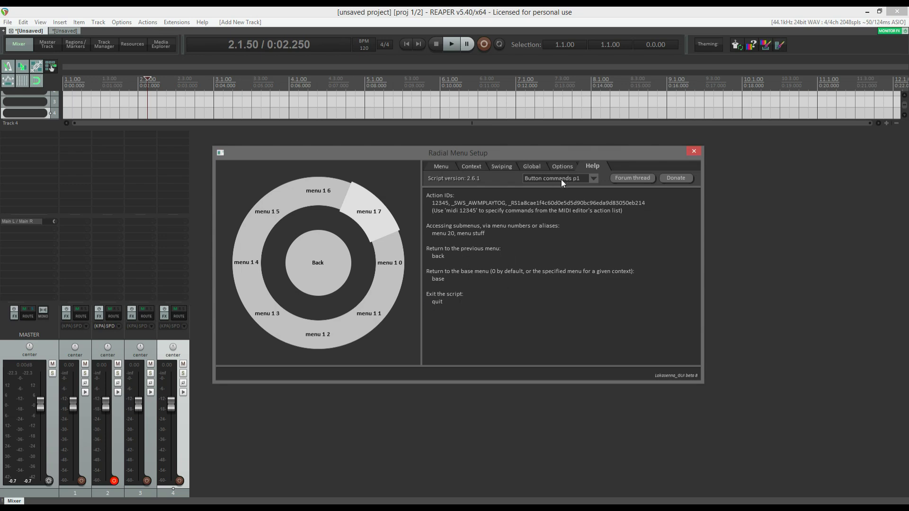
scroll(561, 180, "down", 1)
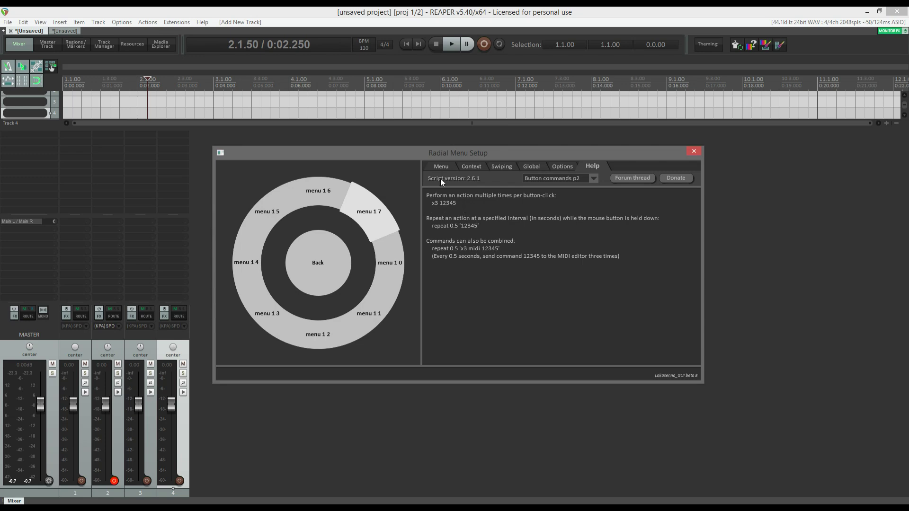
Return to menu 0 and label the empty button just below Insert New Track "3 Tracks"
left_click(438, 166)
left_click(332, 259)
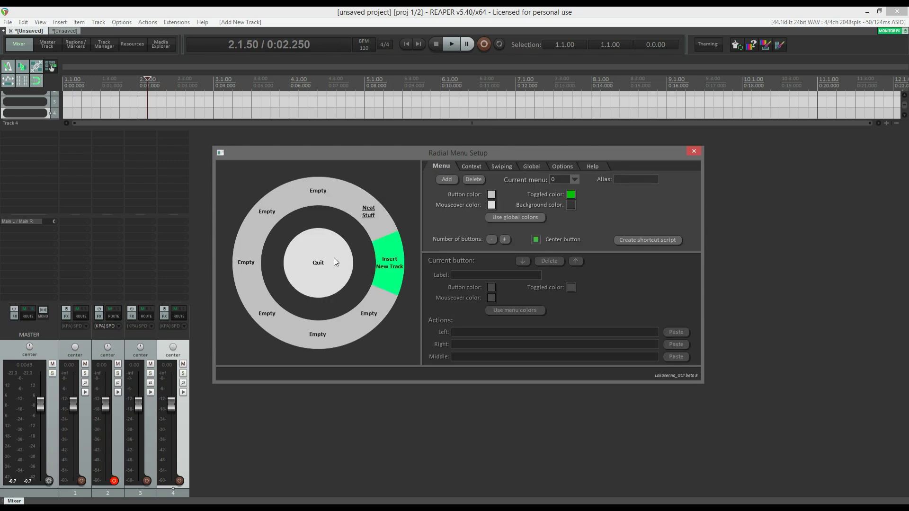
left_click(376, 313)
left_click(476, 279)
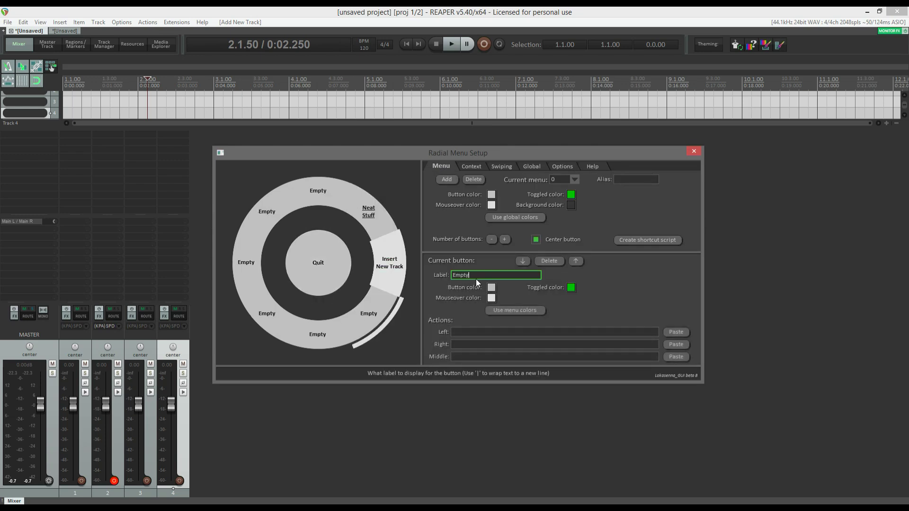
key("BackSpace")
key("BackSpace")
key("BackSpace")
key("BackSpace")
key("BackSpace")
type("3 Tracks")
key("Return")
Assign "x3 40001" as the left action of the 3 Tracks button and run it from the ring
left_click(464, 332)
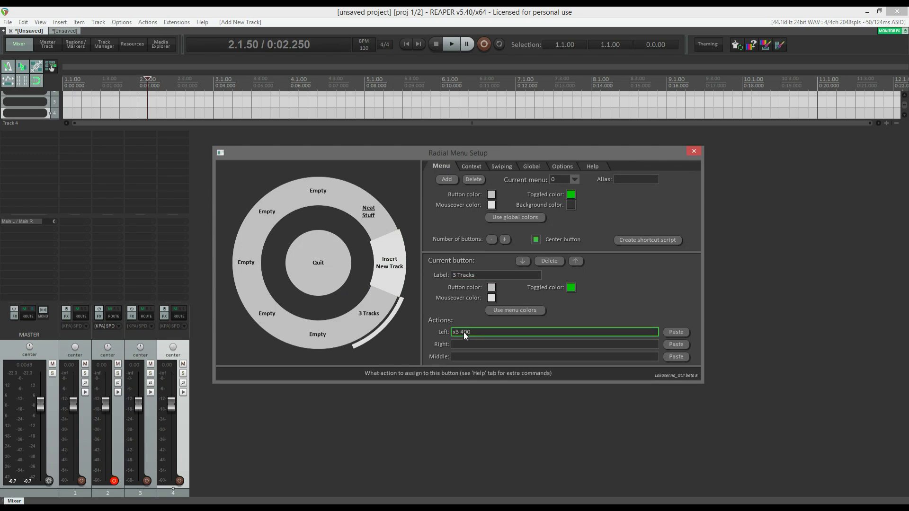
key("Return")
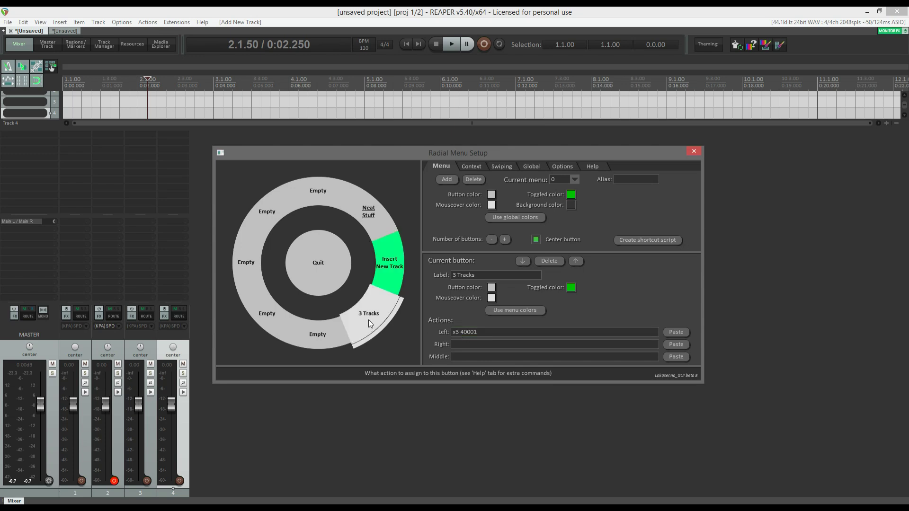
left_click(369, 317)
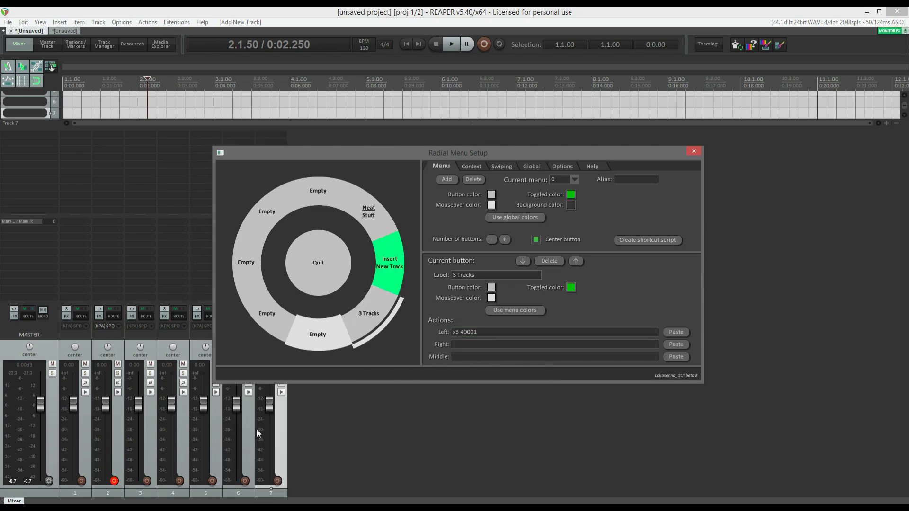
Check the repeat command syntax in the help, change the 3 Tracks left action to "repeat 0.5 'x3 40001'" and run it
left_click(593, 167)
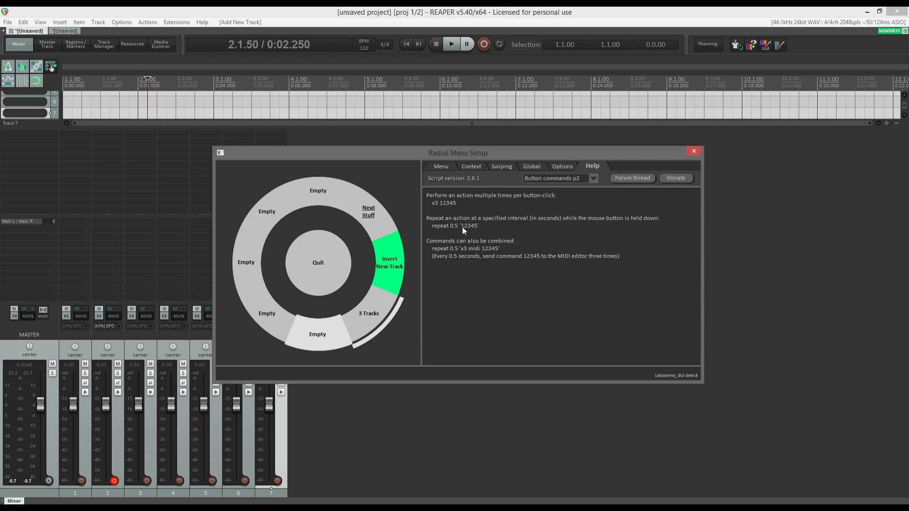
left_click(442, 166)
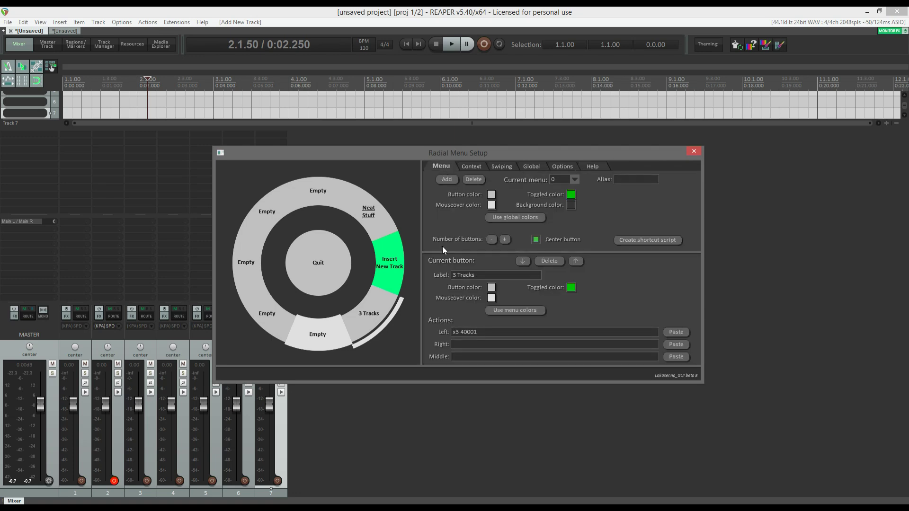
left_click(454, 332)
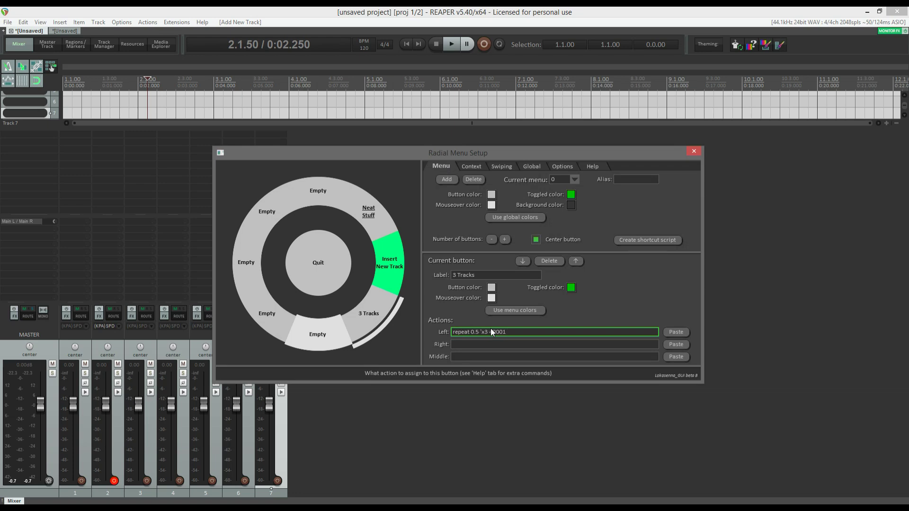
key("Return")
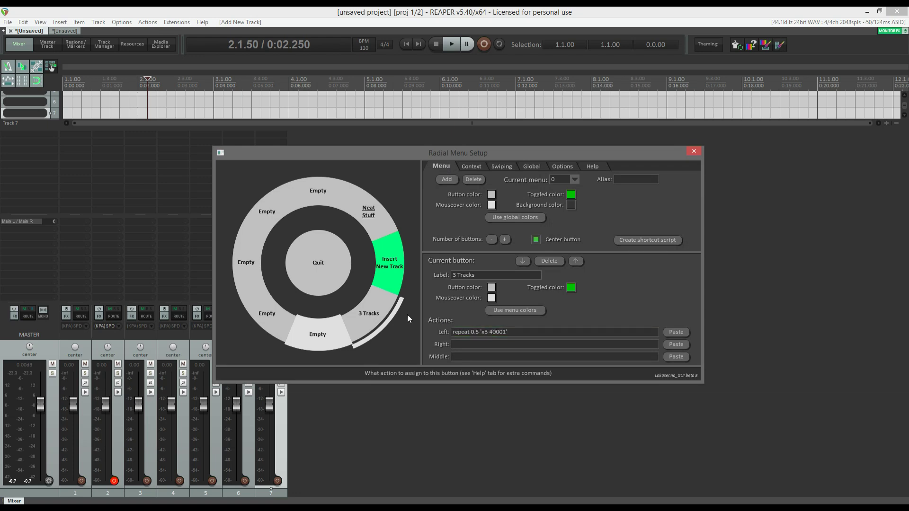
left_click(391, 313)
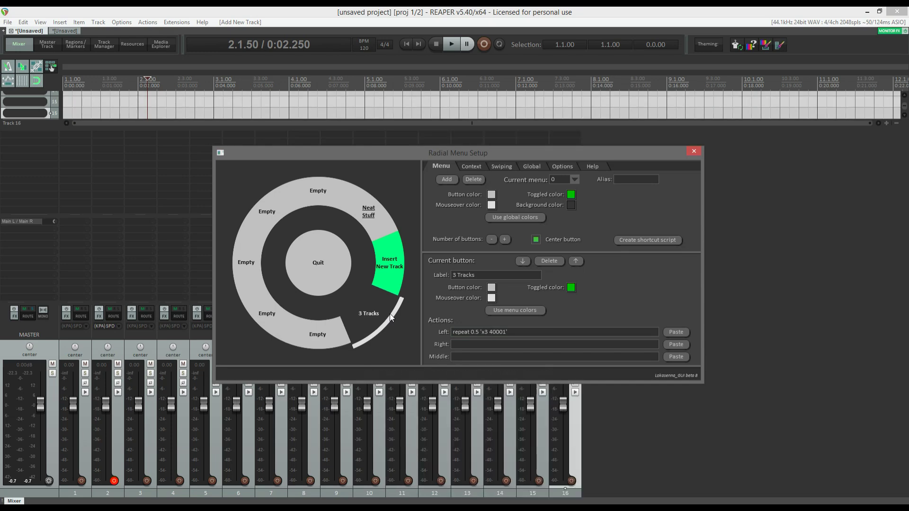
Open the Radial Menu settings file in the Notepad++ text editor, declining its update, and set the syntax language to Lua
left_click(599, 169)
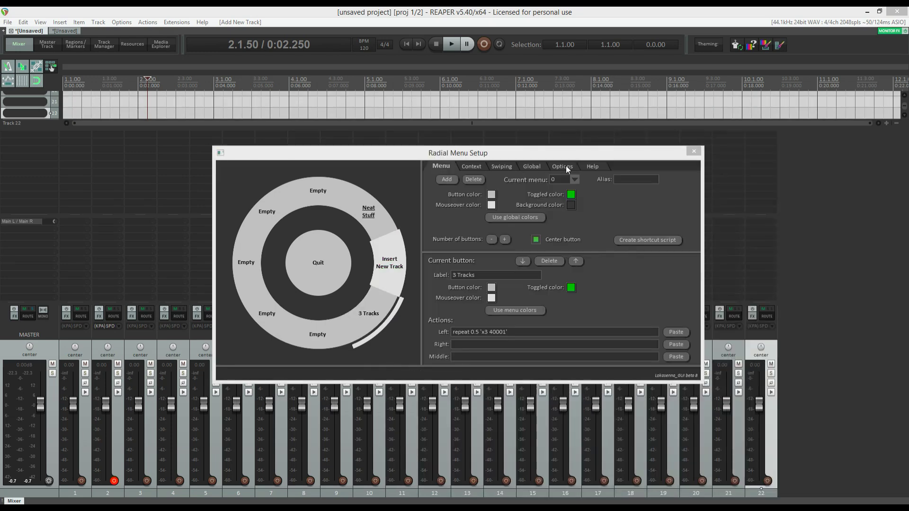
left_click(566, 166)
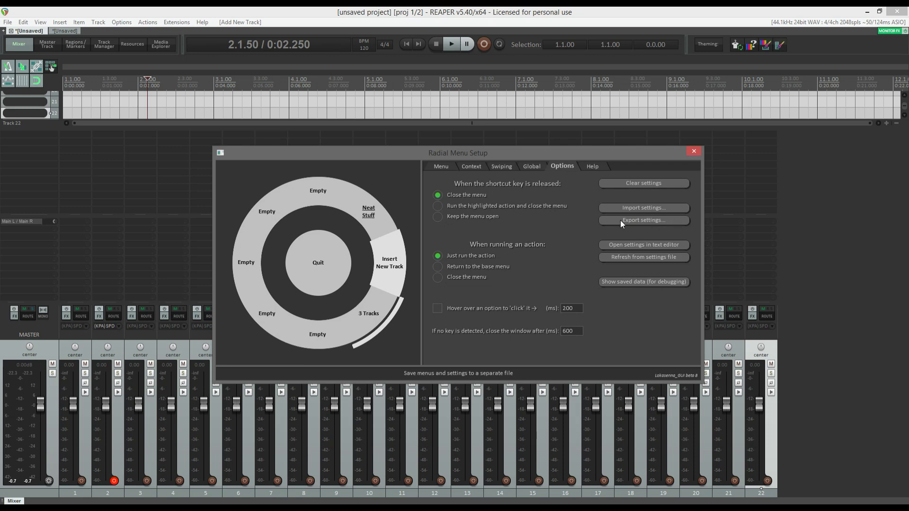
left_click(643, 245)
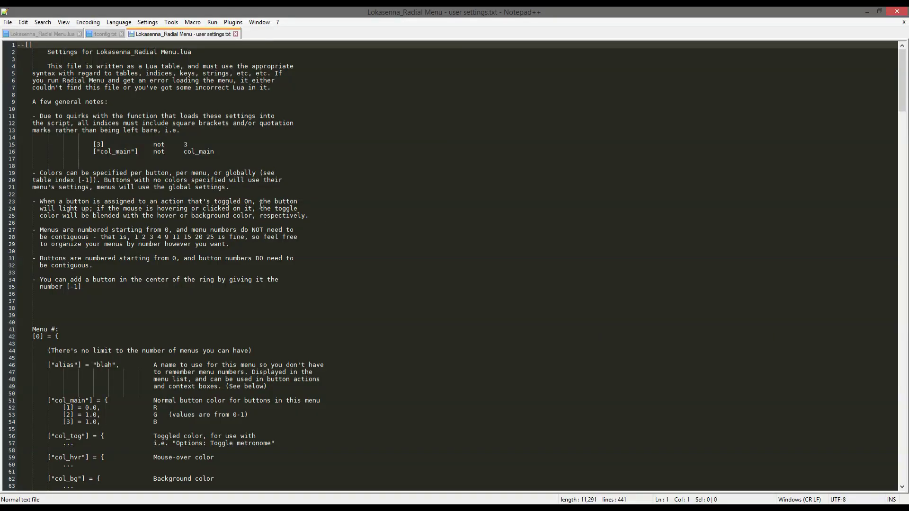
left_click(521, 291)
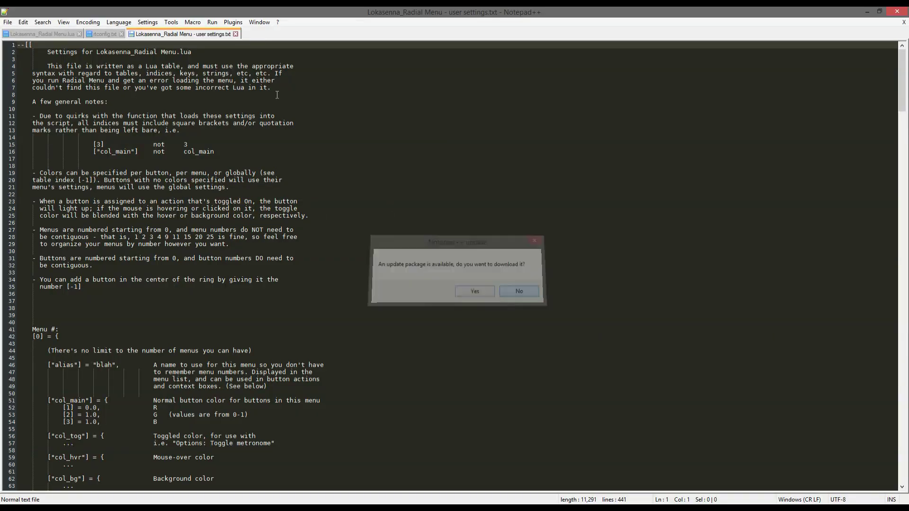
left_click(118, 22)
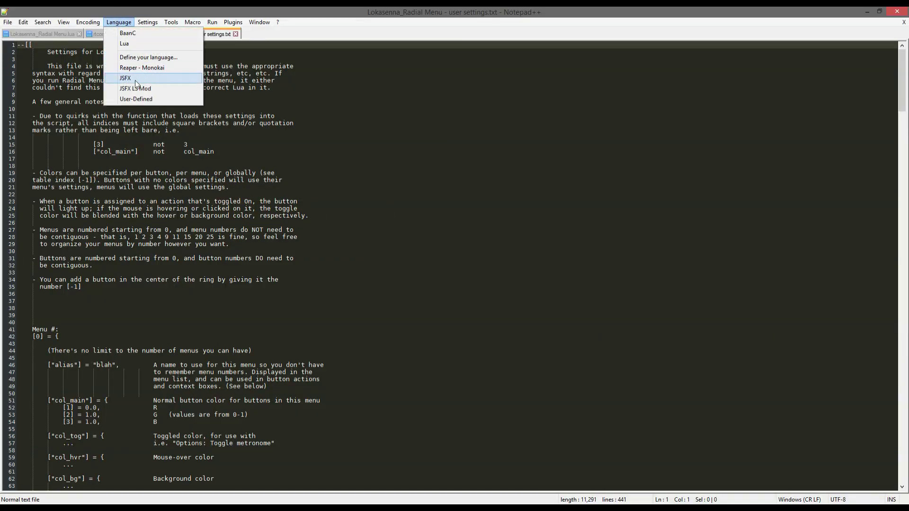
left_click(124, 44)
Examine the settings file's explanatory comments, global settings and the definitions of the custom menu's buttons
scroll(98, 219, "down", 20)
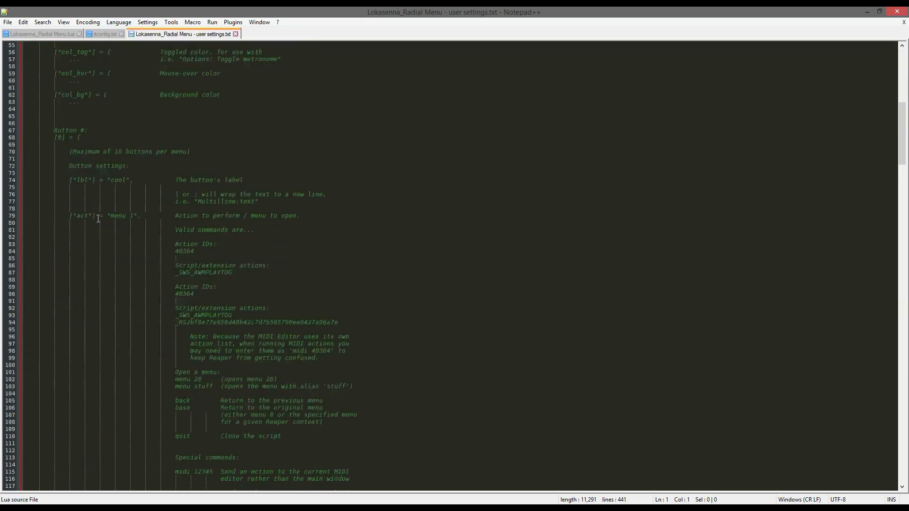
left_click_drag(902, 186, 907, 365)
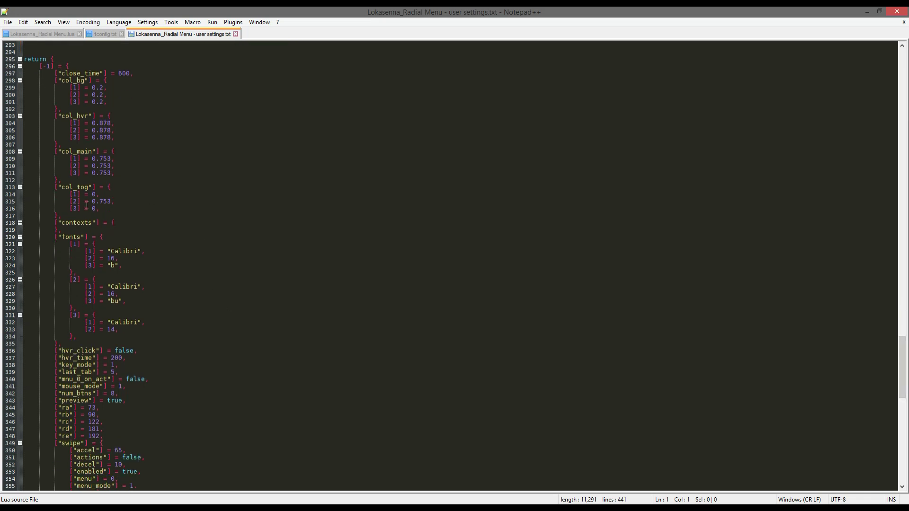
scroll(83, 260, "down", 13)
scroll(83, 260, "up", 6)
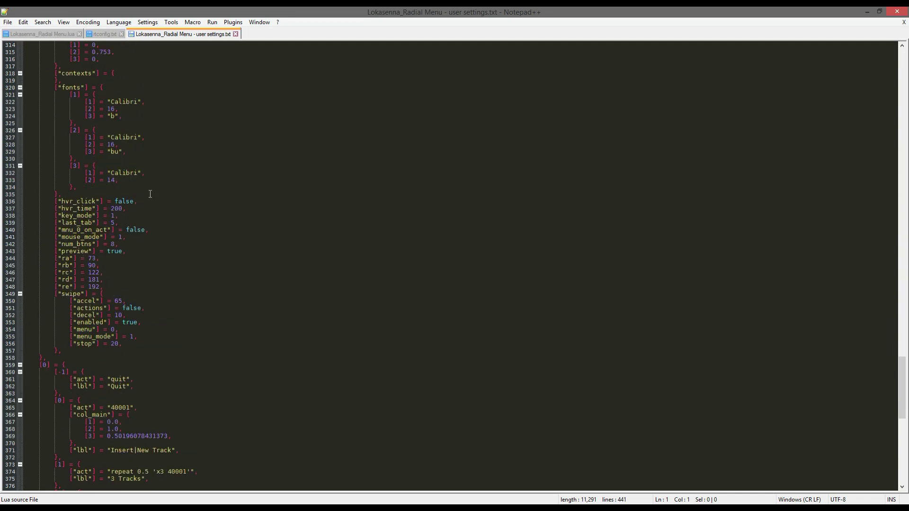
scroll(150, 194, "down", 2)
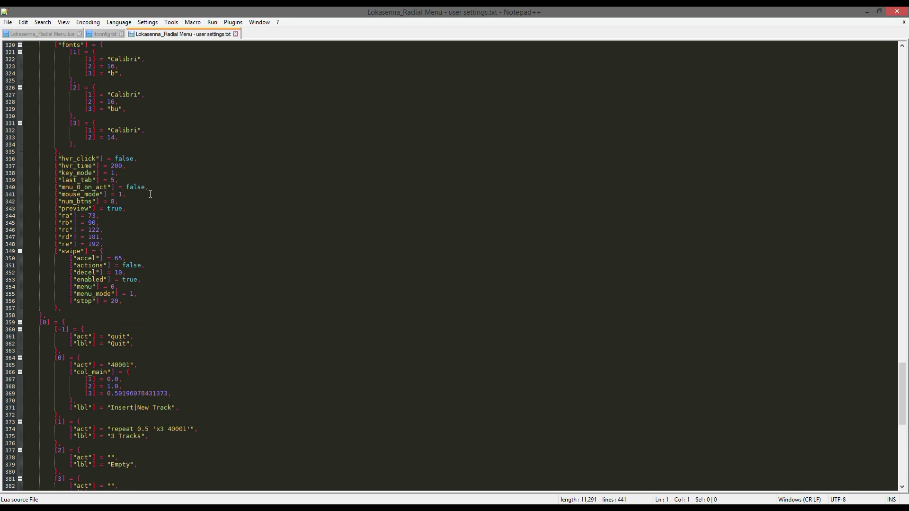
scroll(166, 200, "up", 20)
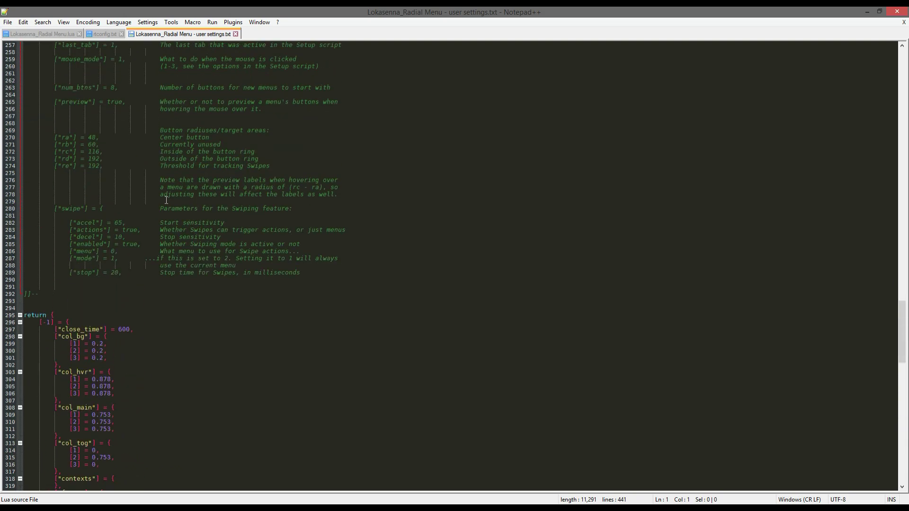
scroll(166, 200, "up", 20)
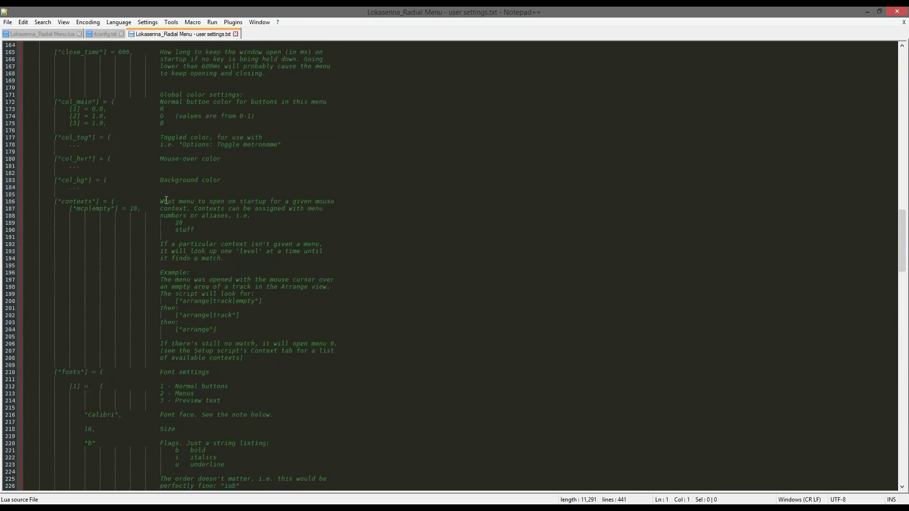
scroll(166, 200, "up", 20)
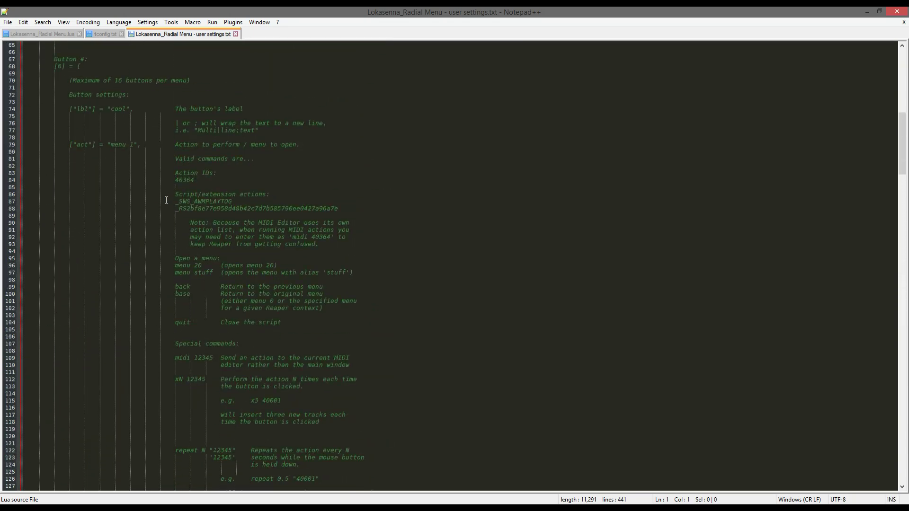
scroll(166, 200, "up", 20)
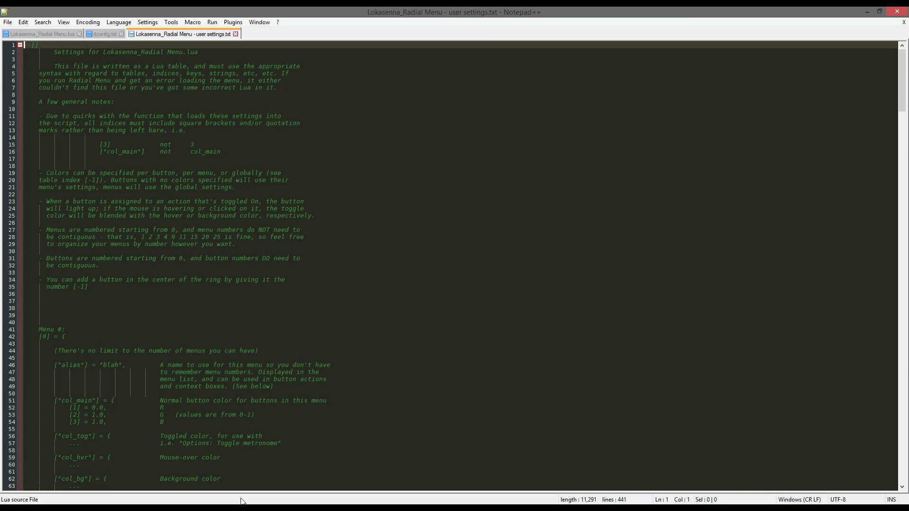
Switch back to REAPER and show the help section of Radial Menu Setup with its forum thread link
left_click(186, 509)
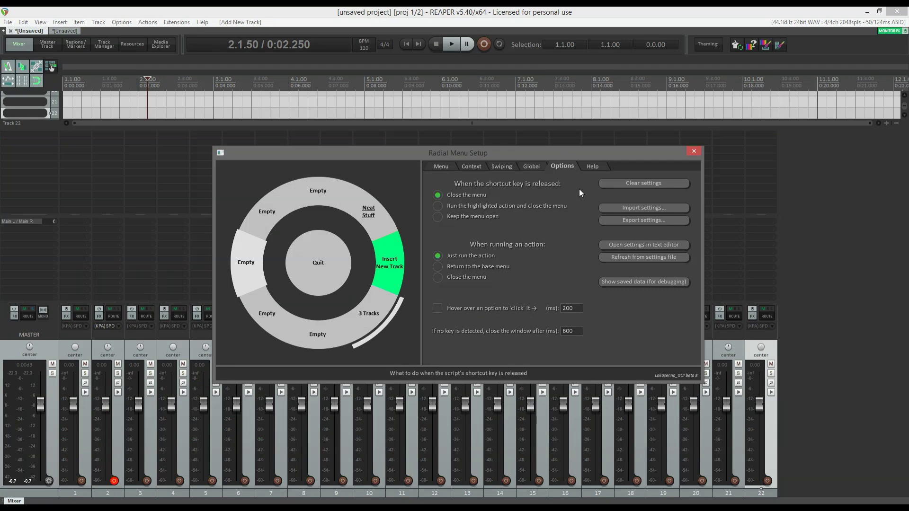
left_click(593, 166)
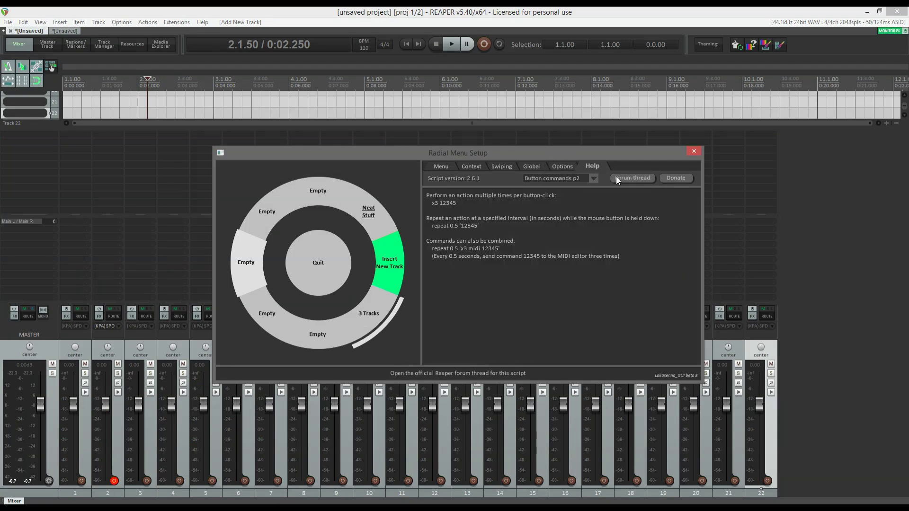